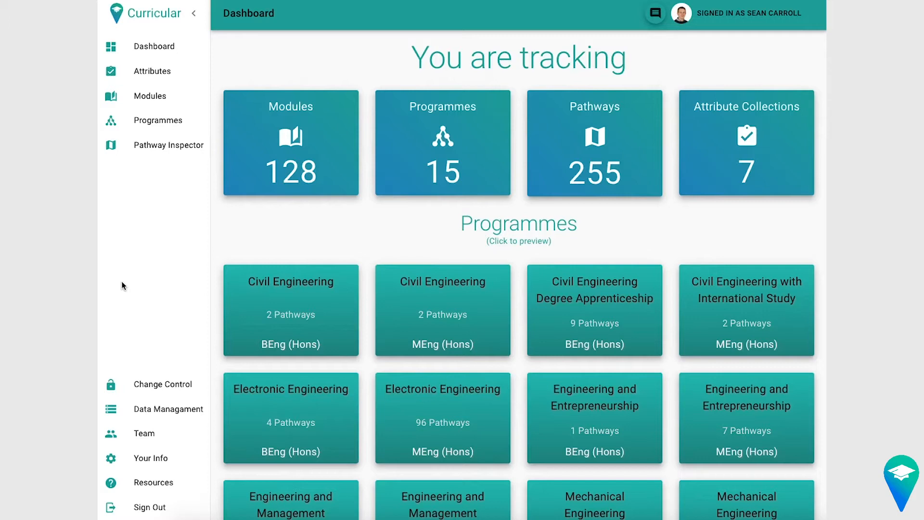
Open the Pathway Inspector and select MEng (Hons): Mechanical Engineering as the parent programme
{"action": "scroll", "coordinate": [175, 279], "scroll_direction": "down", "scroll_amount": 4}
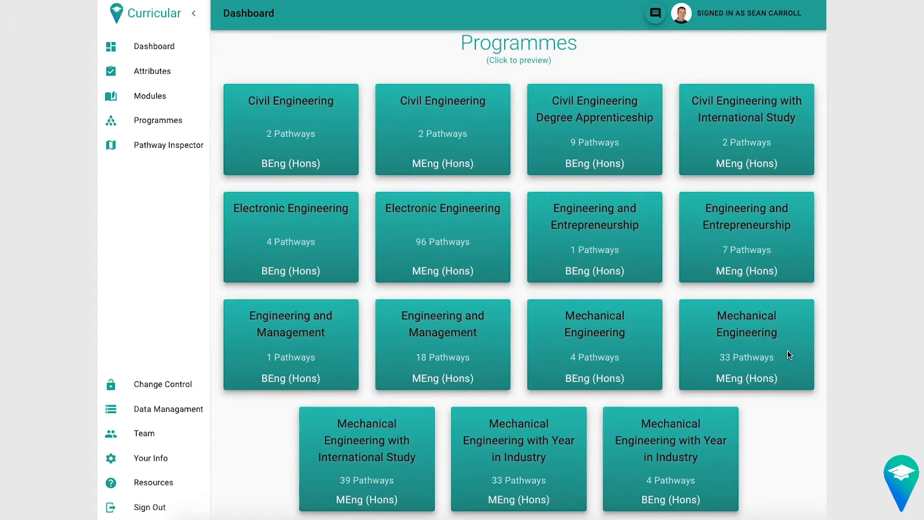
{"action": "left_click", "coordinate": [158, 150]}
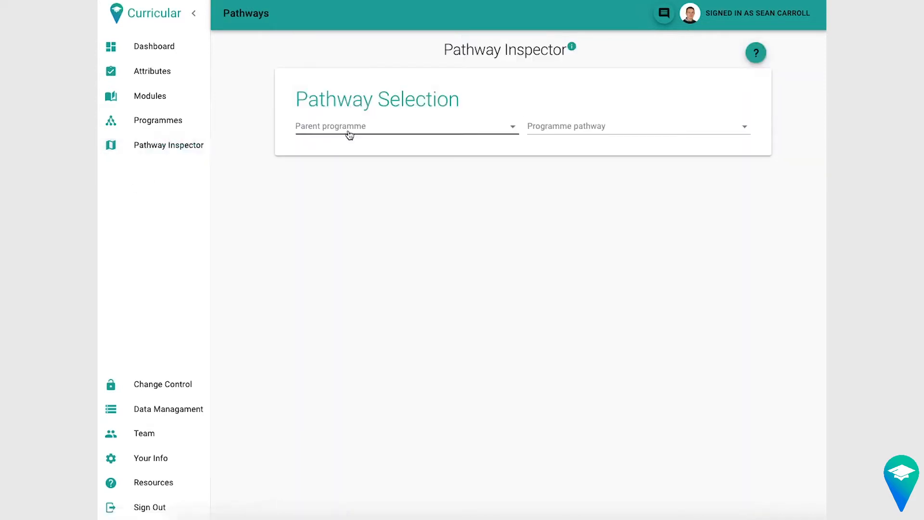
{"action": "left_click", "coordinate": [352, 130]}
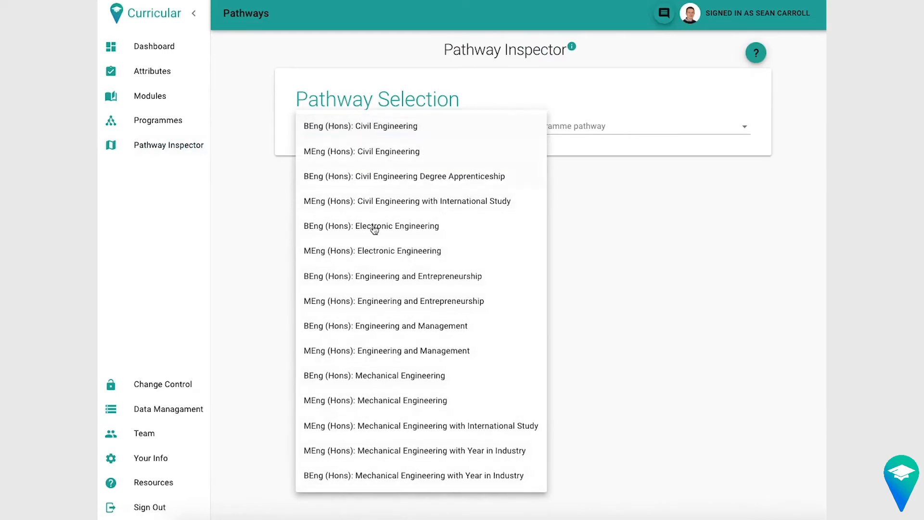
{"action": "left_click", "coordinate": [400, 404]}
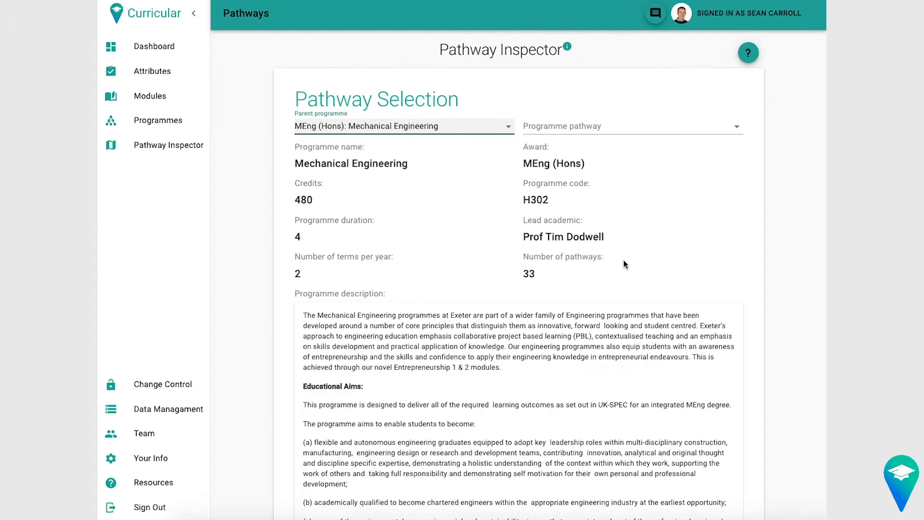
Run the Pathway Survey for the programme using the AHEP ILOs - MEng attribute collection
{"action": "scroll", "coordinate": [622, 258], "scroll_direction": "down", "scroll_amount": 15}
{"action": "scroll", "coordinate": [616, 261], "scroll_direction": "down", "scroll_amount": 9}
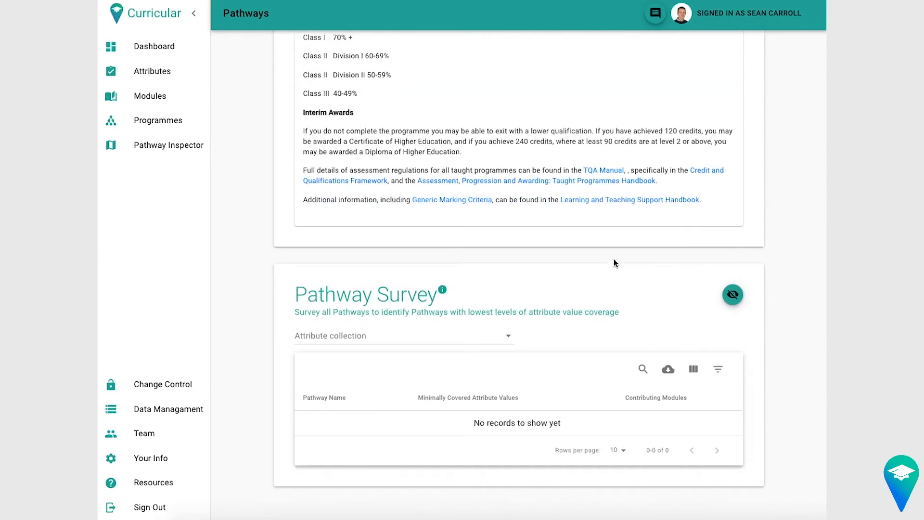
{"action": "left_click", "coordinate": [383, 332]}
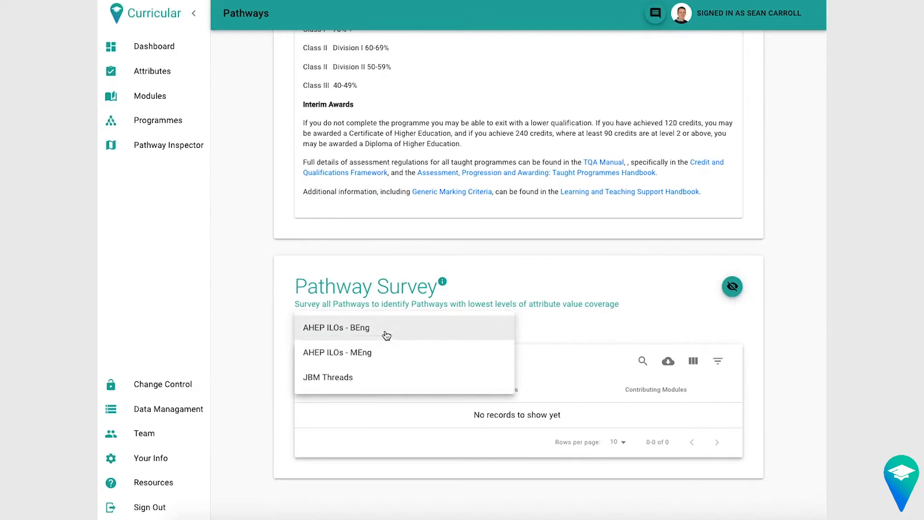
{"action": "left_click", "coordinate": [356, 355]}
{"action": "scroll", "coordinate": [426, 348], "scroll_direction": "down", "scroll_amount": 3}
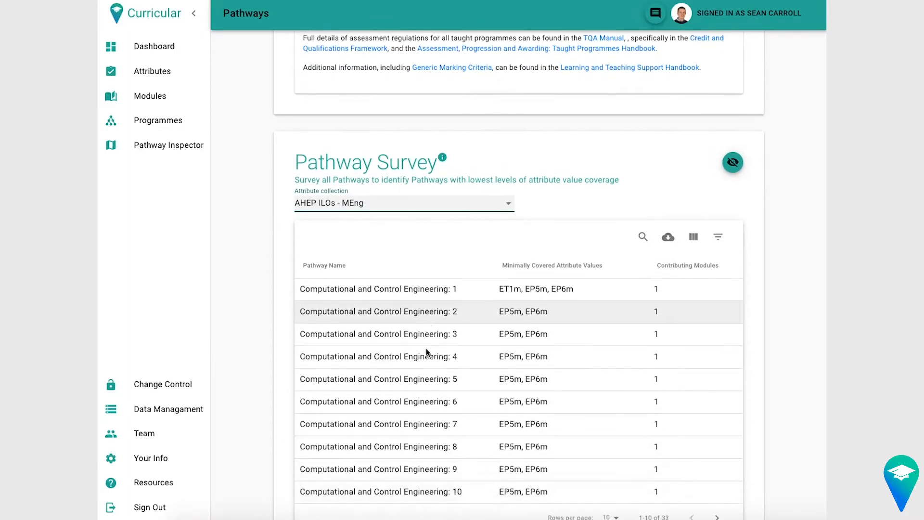
Review the minimally covered attribute values in the survey results, advancing to the third page
{"action": "scroll", "coordinate": [524, 262], "scroll_direction": "up", "scroll_amount": 3}
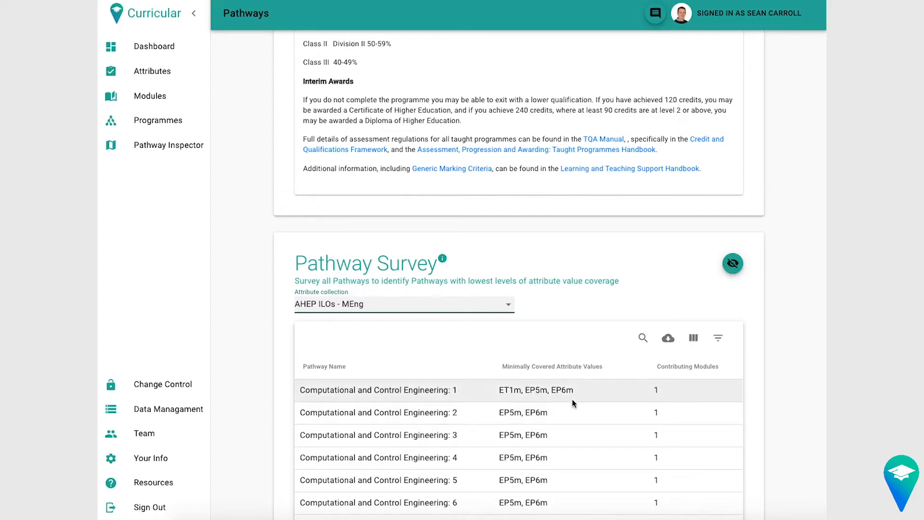
{"action": "scroll", "coordinate": [581, 386], "scroll_direction": "down", "scroll_amount": 3}
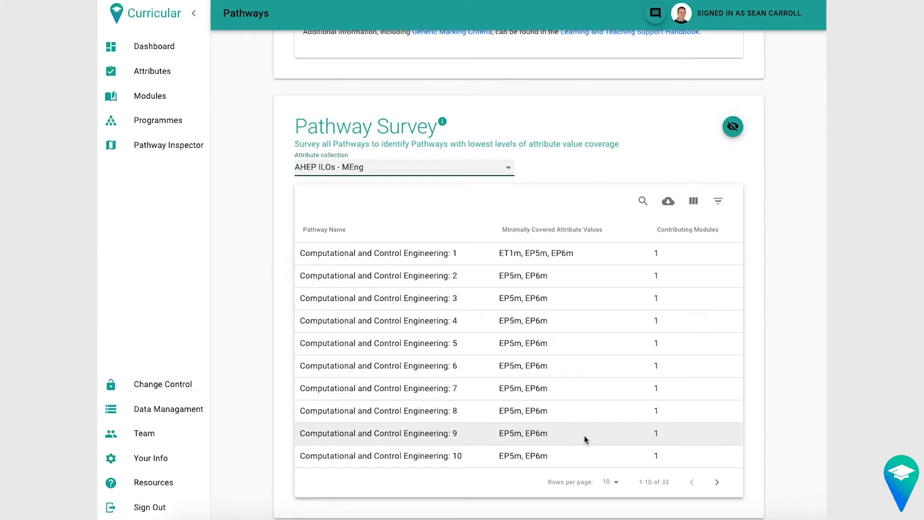
{"action": "double_click", "coordinate": [712, 482]}
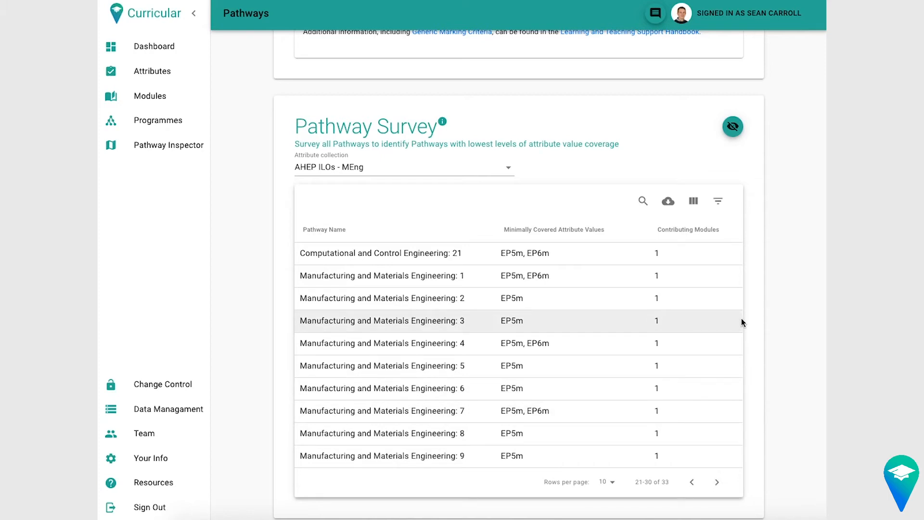
Select Computational and Control Engineering: 1 as the programme pathway
{"action": "scroll", "coordinate": [741, 319], "scroll_direction": "up", "scroll_amount": 3}
{"action": "scroll", "coordinate": [788, 305], "scroll_direction": "up", "scroll_amount": 20}
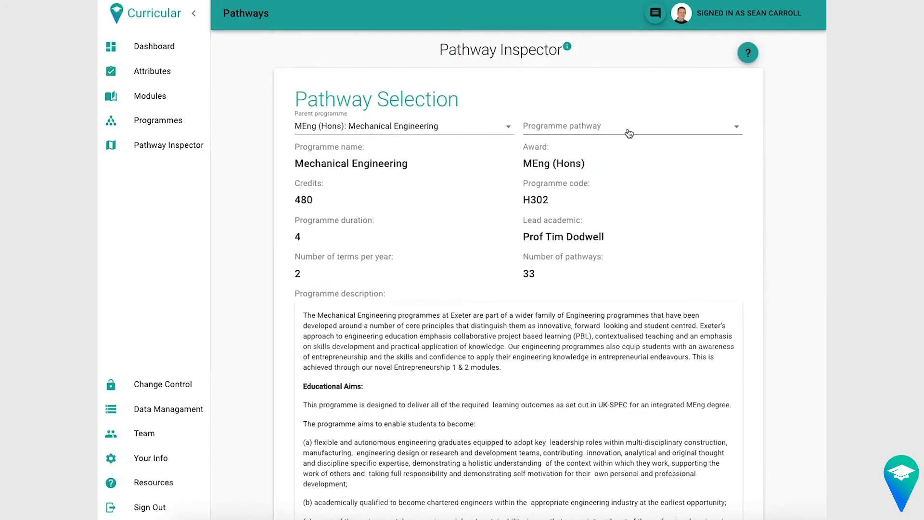
{"action": "left_click", "coordinate": [629, 133]}
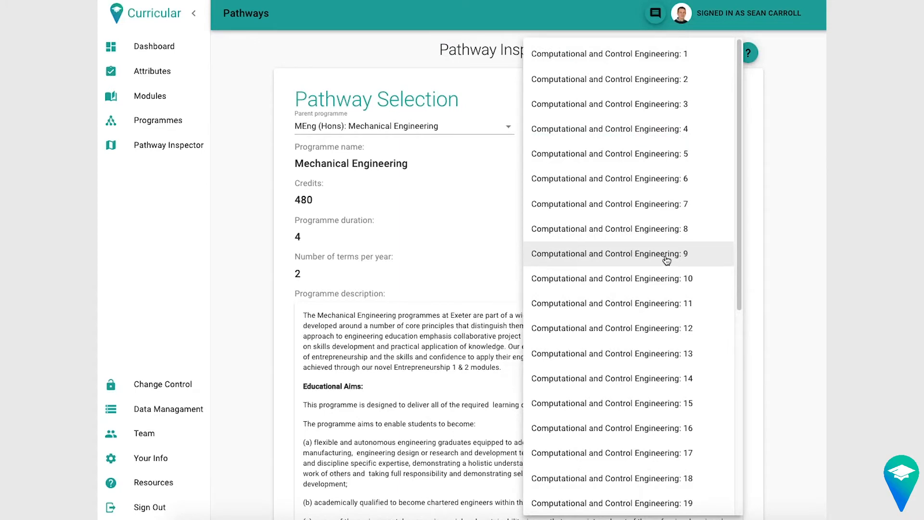
{"action": "left_click", "coordinate": [666, 59]}
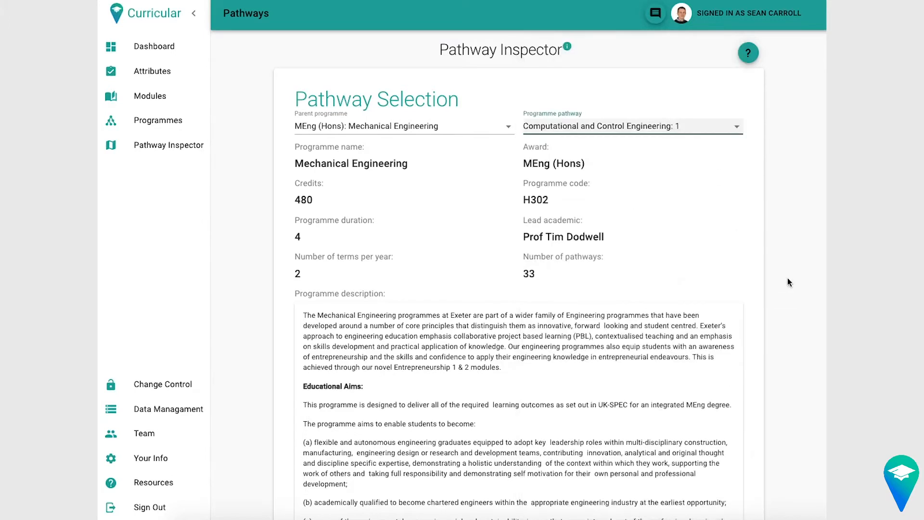
Examine the Pathway Structure, checking the core and optional modules in each term from Year 1 to Year 4
{"action": "scroll", "coordinate": [788, 278], "scroll_direction": "down", "scroll_amount": 7}
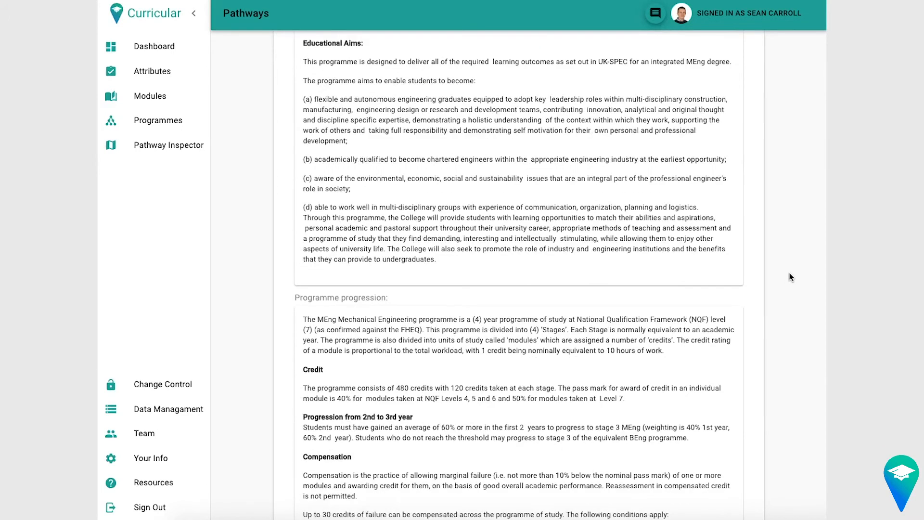
{"action": "scroll", "coordinate": [789, 273], "scroll_direction": "down", "scroll_amount": 14}
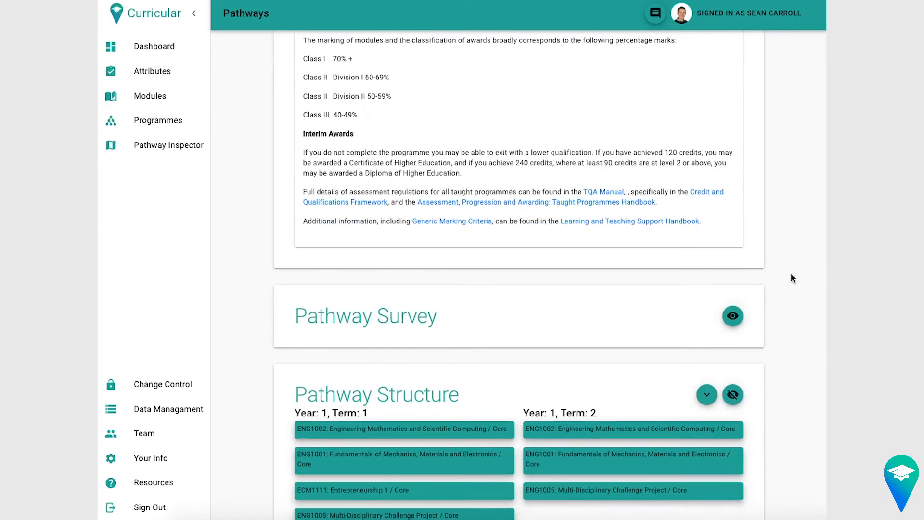
{"action": "scroll", "coordinate": [791, 278], "scroll_direction": "down", "scroll_amount": 5}
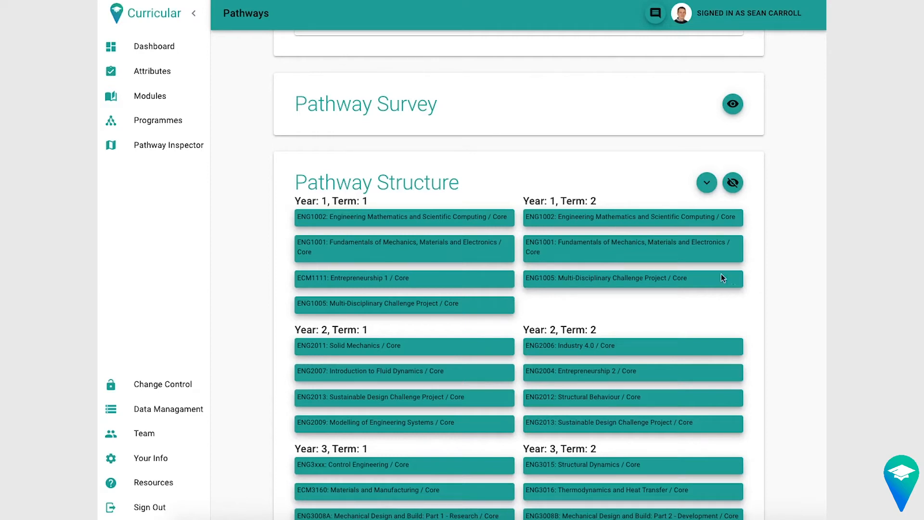
{"action": "scroll", "coordinate": [693, 257], "scroll_direction": "down", "scroll_amount": 1}
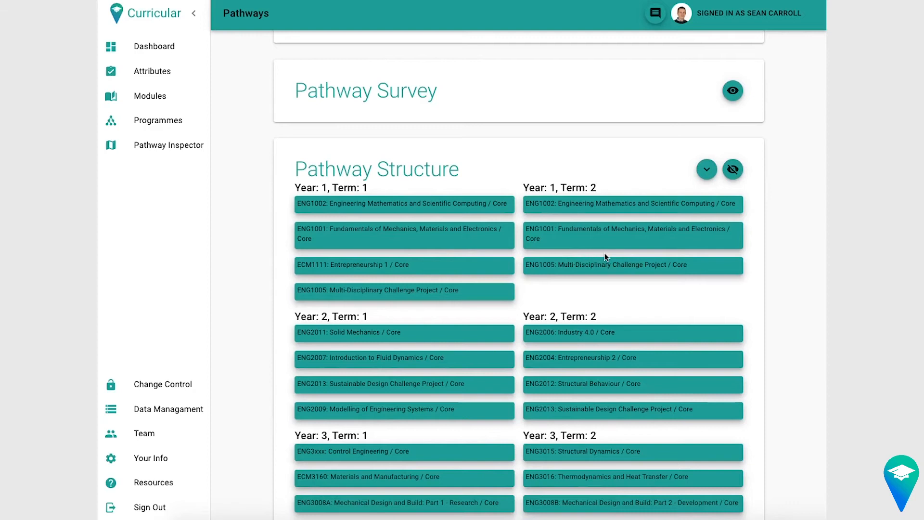
{"action": "scroll", "coordinate": [603, 255], "scroll_direction": "down", "scroll_amount": 4}
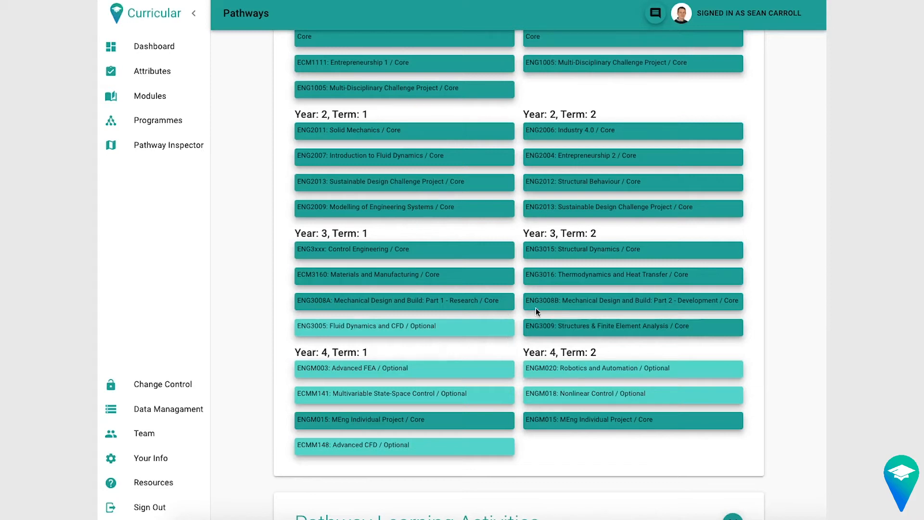
{"action": "scroll", "coordinate": [716, 290], "scroll_direction": "up", "scroll_amount": 3}
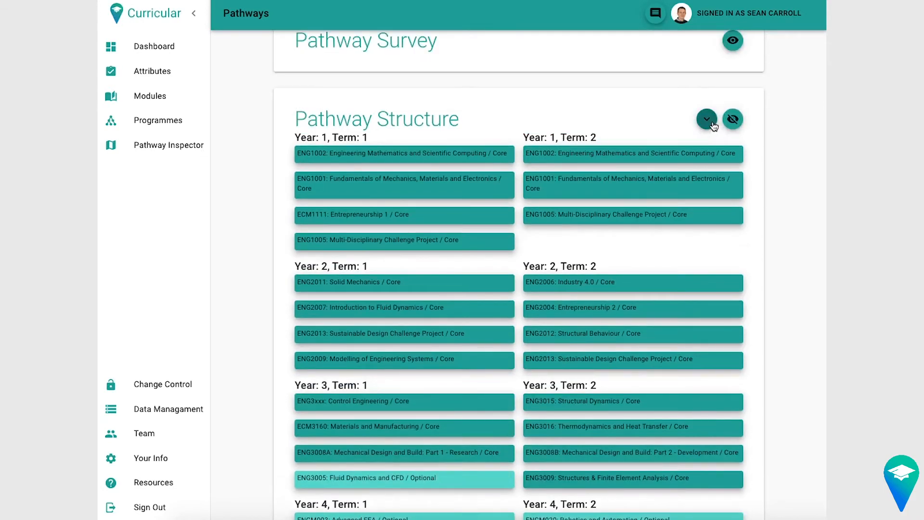
Expand the module cards in the Pathway Structure, view the Year 1, Term 2 ENG1001 syllabus and collapse it again
{"action": "left_click", "coordinate": [708, 122]}
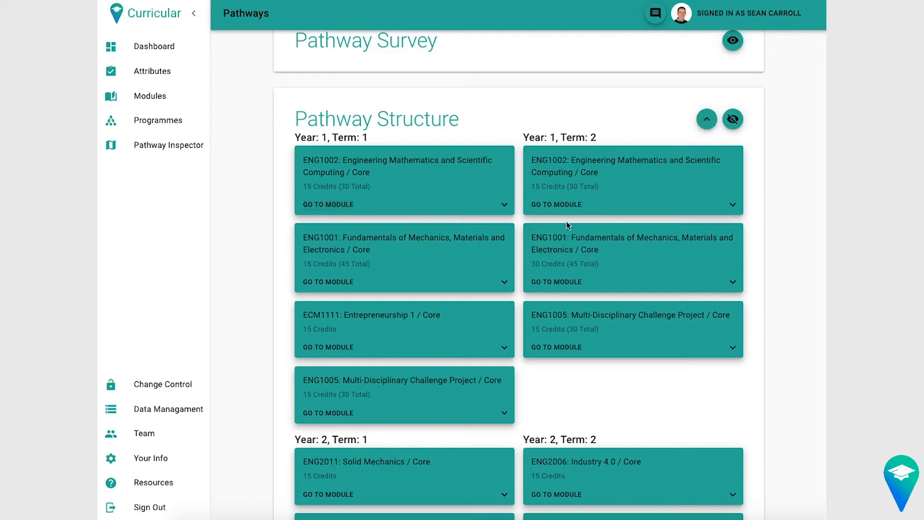
{"action": "left_click", "coordinate": [732, 285]}
{"action": "scroll", "coordinate": [688, 332], "scroll_direction": "down", "scroll_amount": 1}
{"action": "scroll", "coordinate": [688, 330], "scroll_direction": "down", "scroll_amount": 5}
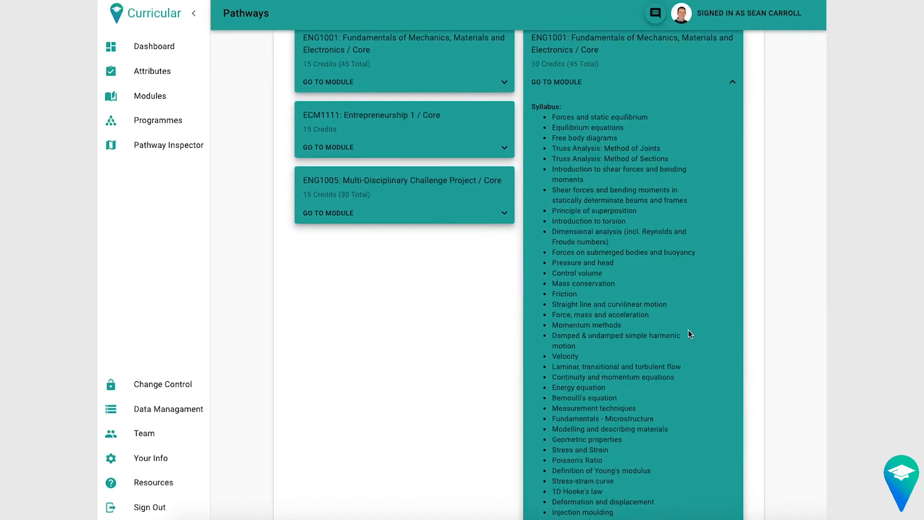
{"action": "scroll", "coordinate": [688, 330], "scroll_direction": "up", "scroll_amount": 3}
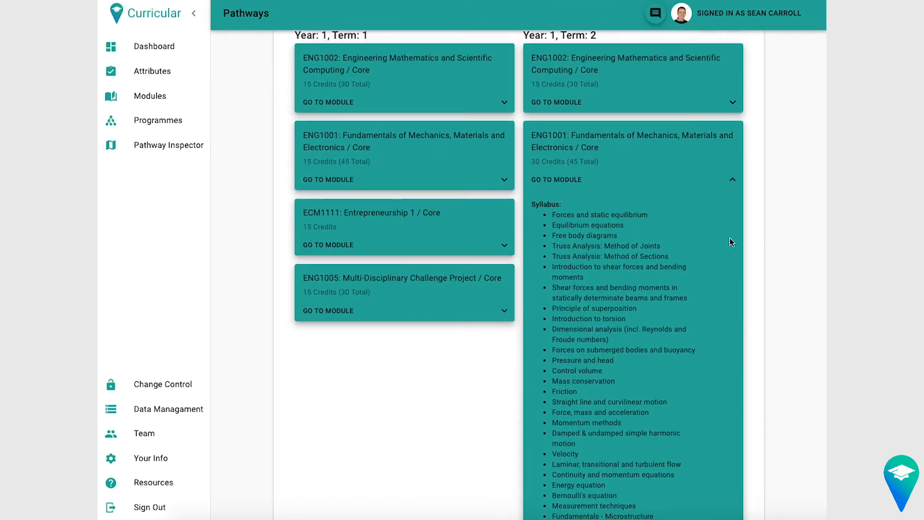
{"action": "left_click", "coordinate": [732, 180]}
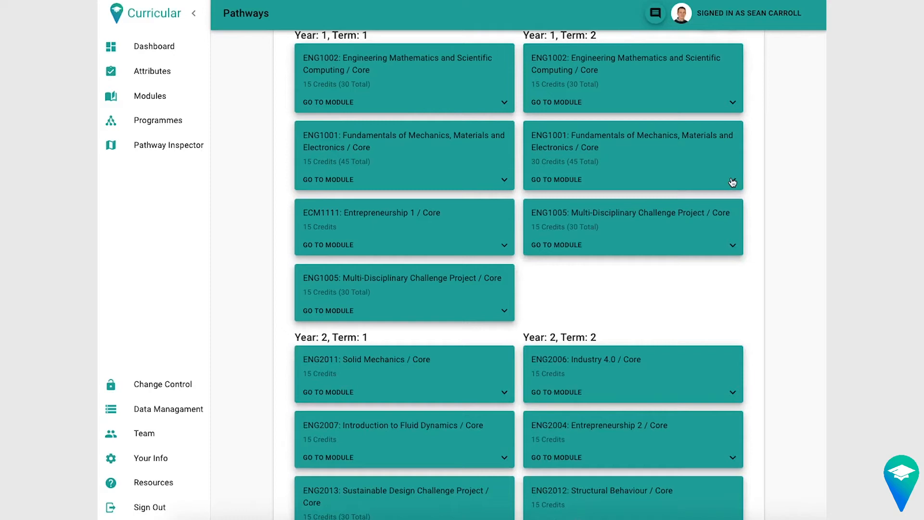
Hide the Pathway Structure section and switch the Pathway Learning Activities charts to percentages
{"action": "scroll", "coordinate": [732, 182], "scroll_direction": "up", "scroll_amount": 2}
{"action": "left_click", "coordinate": [733, 133]}
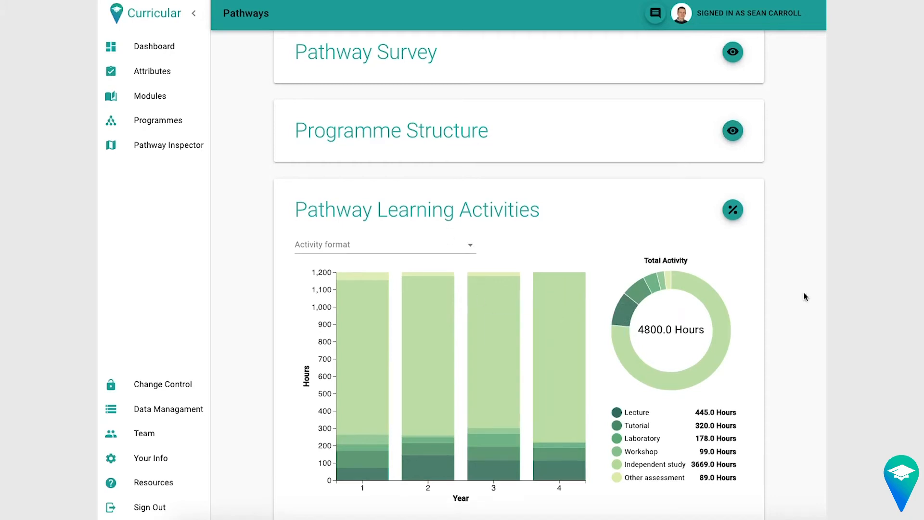
{"action": "scroll", "coordinate": [805, 293], "scroll_direction": "down", "scroll_amount": 1}
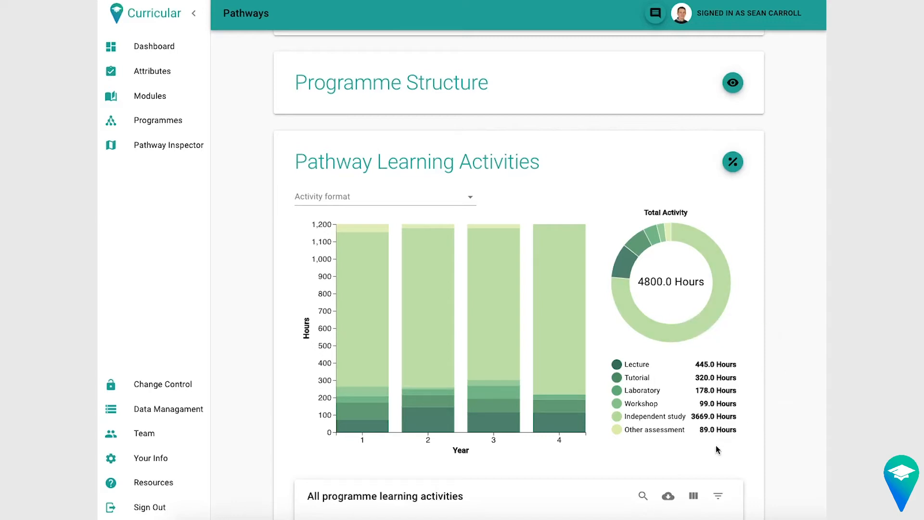
{"action": "left_click", "coordinate": [735, 168]}
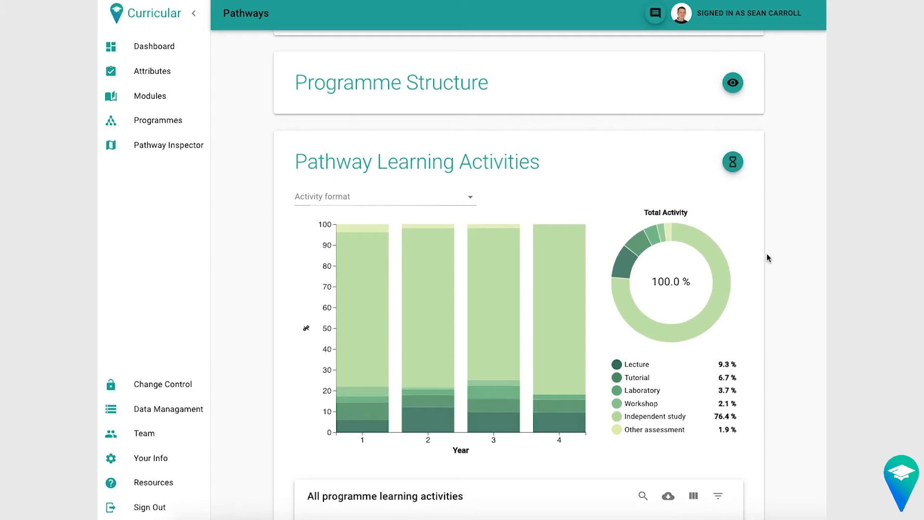
Inspect the independent study share in the Year 1 and Year 2 bars and in the Total Activity chart
{"action": "mouse_move", "coordinate": [344, 363]}
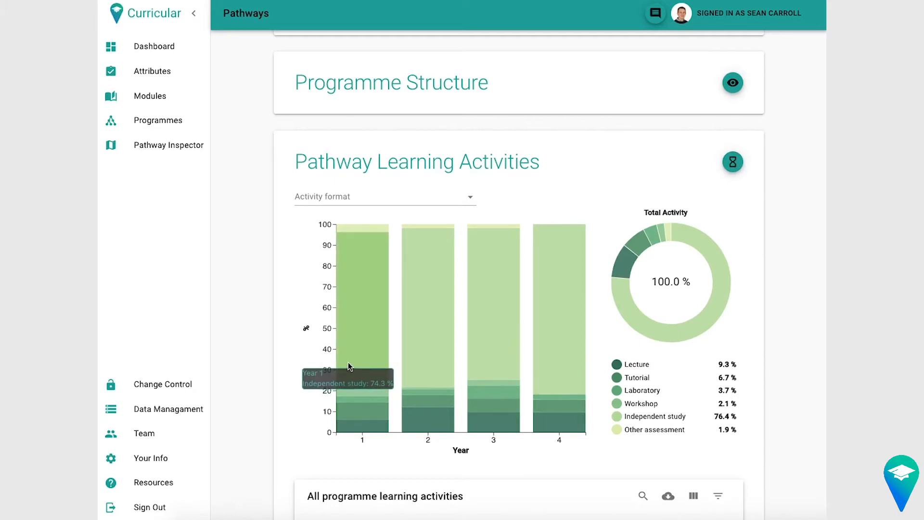
{"action": "mouse_move", "coordinate": [412, 358]}
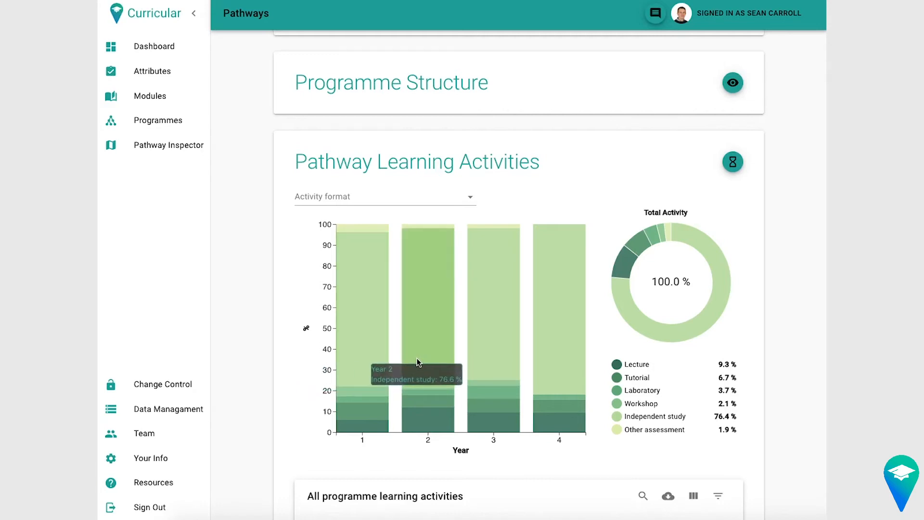
{"action": "mouse_move", "coordinate": [426, 397]}
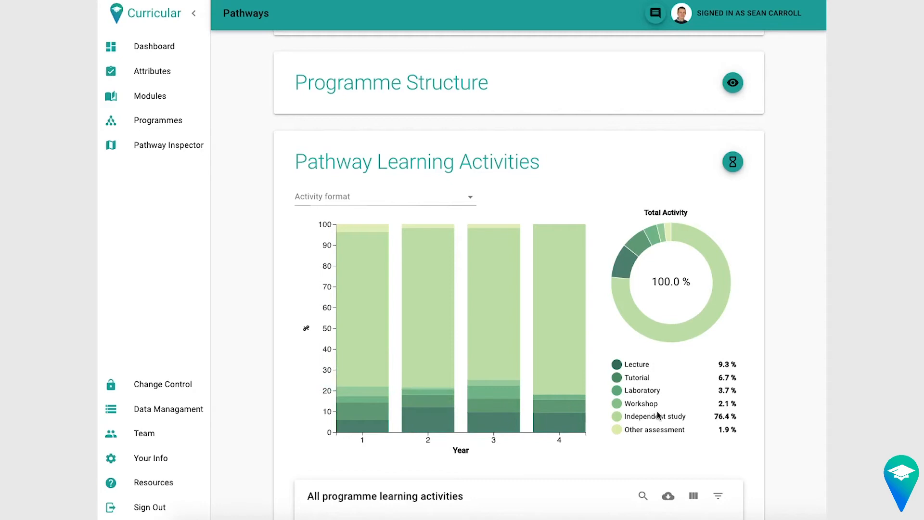
{"action": "mouse_move", "coordinate": [712, 262]}
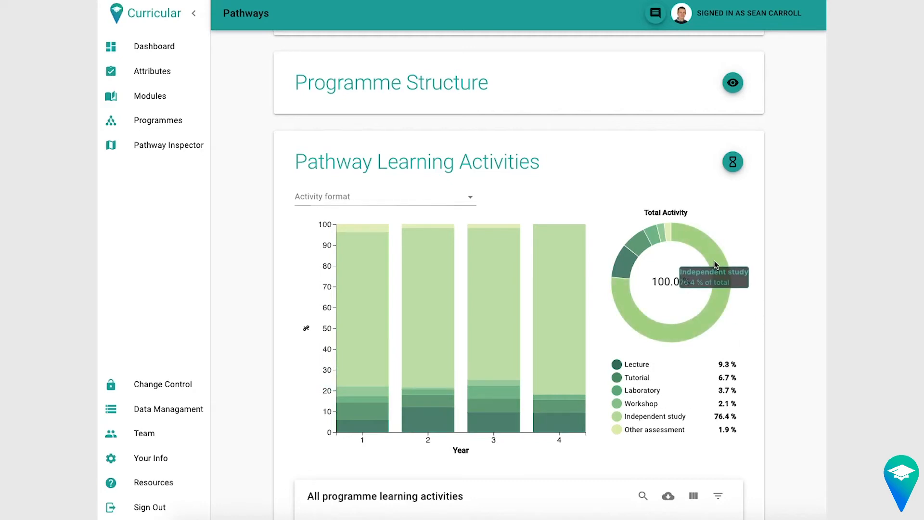
Filter the learning activities chart by Laboratory and by Independent study, and set the activity format to All
{"action": "left_click", "coordinate": [420, 203]}
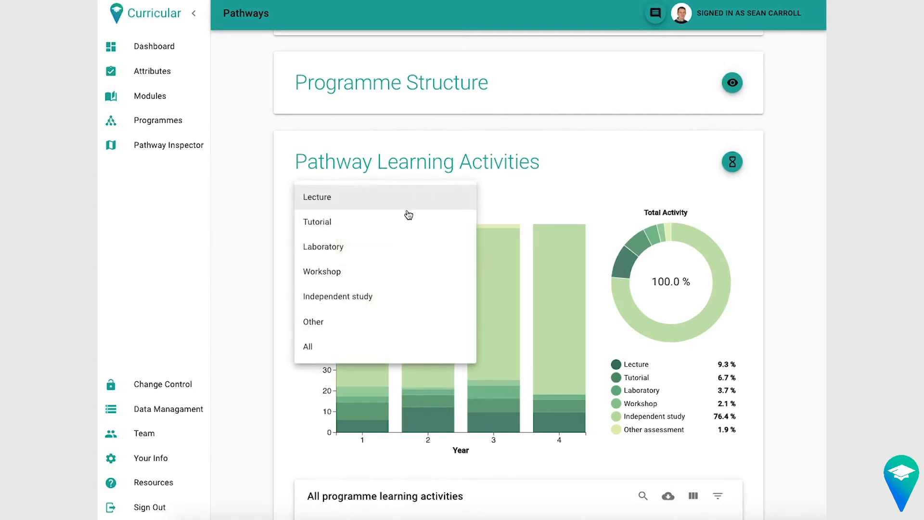
{"action": "left_click", "coordinate": [329, 249]}
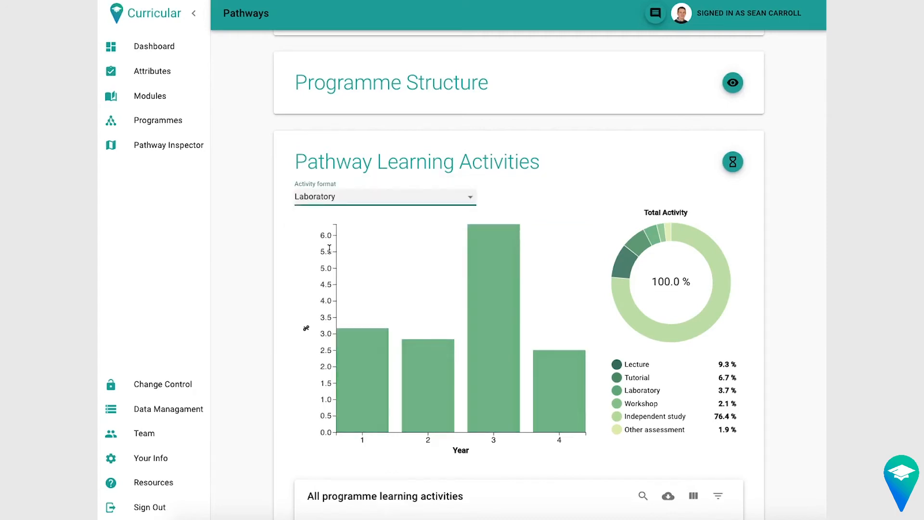
{"action": "left_click", "coordinate": [383, 199]}
{"action": "left_click", "coordinate": [387, 247]}
{"action": "left_click", "coordinate": [366, 198]}
{"action": "left_click", "coordinate": [324, 249]}
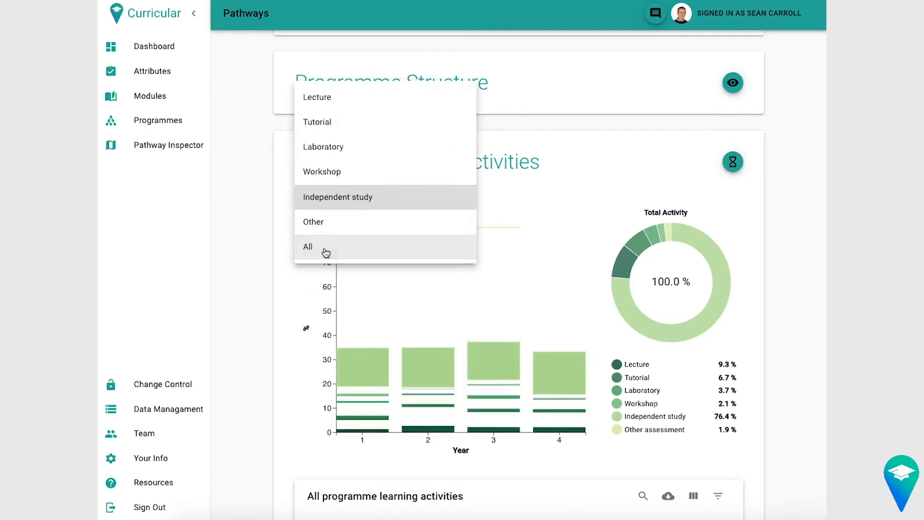
Review the table of all programme learning activities below the charts
{"action": "scroll", "coordinate": [776, 292], "scroll_direction": "down", "scroll_amount": 4}
{"action": "scroll", "coordinate": [776, 293], "scroll_direction": "down", "scroll_amount": 1}
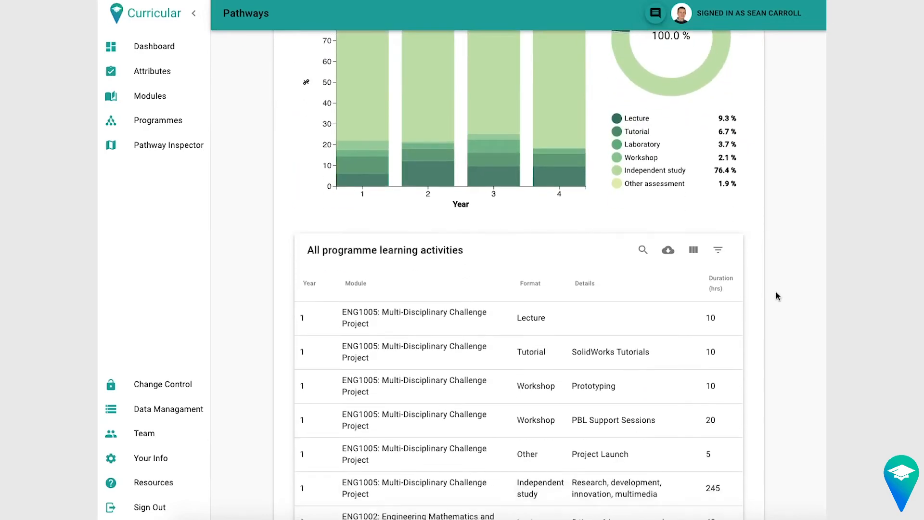
{"action": "scroll", "coordinate": [773, 290], "scroll_direction": "down", "scroll_amount": 1}
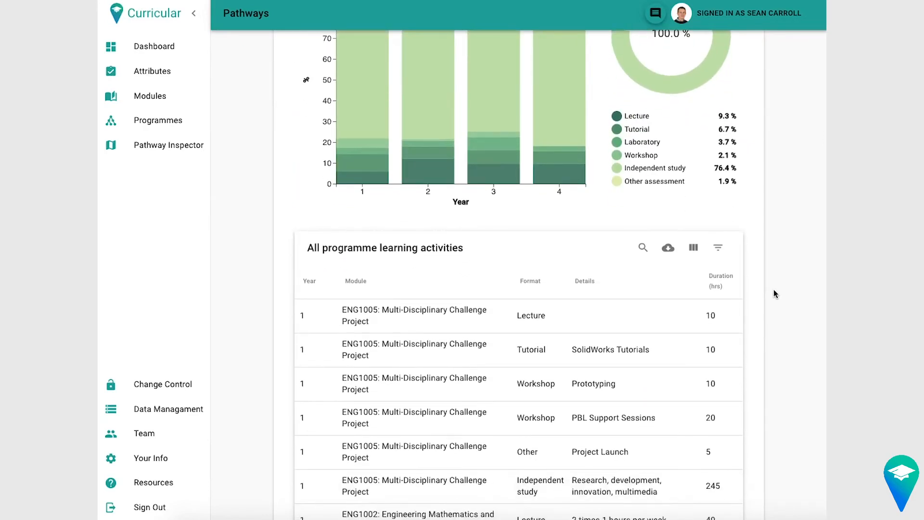
Switch the Pathway Assessment charts from hours to percentages
{"action": "scroll", "coordinate": [773, 290], "scroll_direction": "down", "scroll_amount": 1}
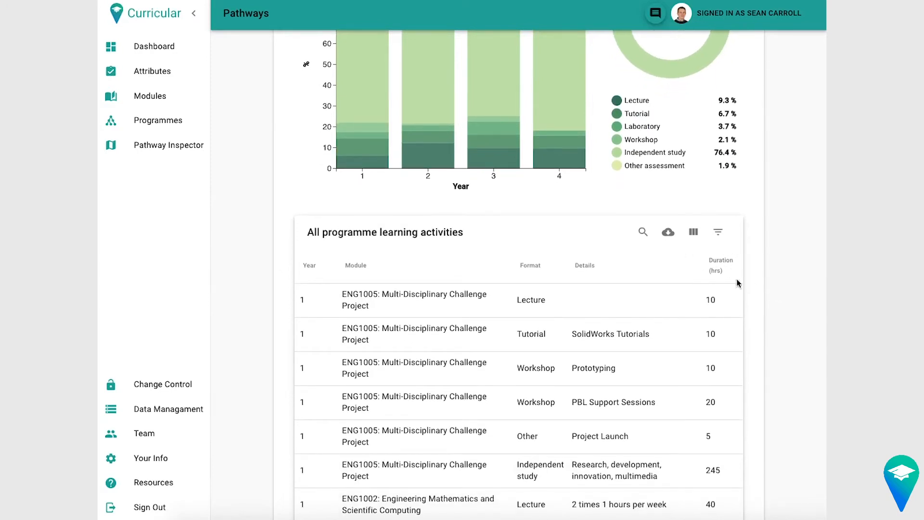
{"action": "scroll", "coordinate": [768, 299], "scroll_direction": "down", "scroll_amount": 10}
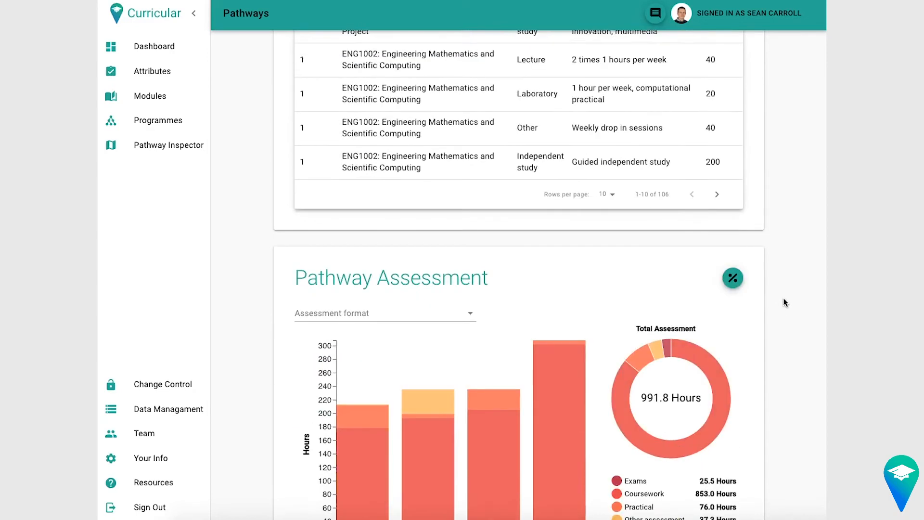
{"action": "scroll", "coordinate": [784, 299], "scroll_direction": "down", "scroll_amount": 1}
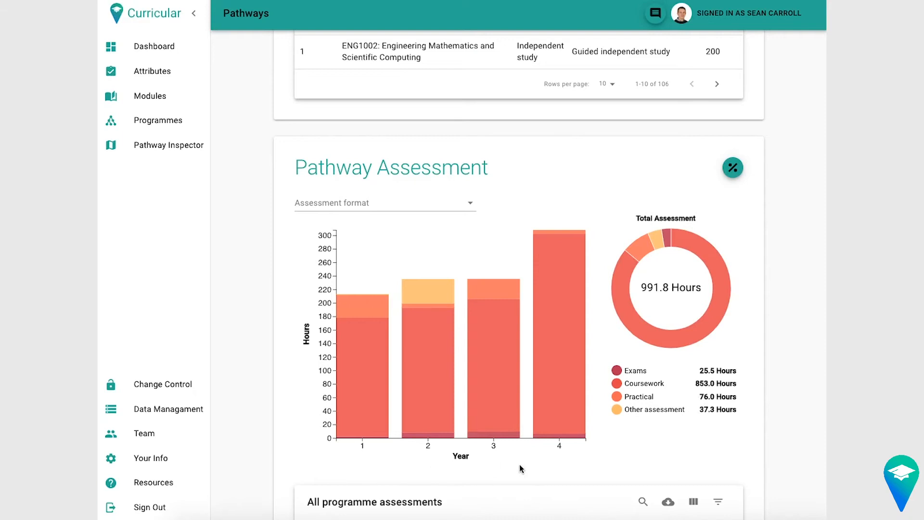
{"action": "mouse_move", "coordinate": [685, 234]}
{"action": "left_click", "coordinate": [736, 172]}
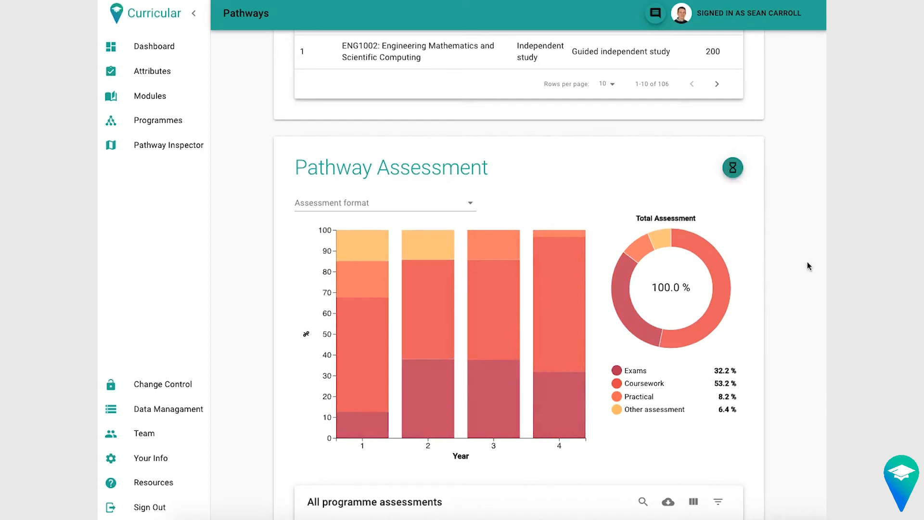
Review the table of all programme assessments and the Pathway Syllabus table
{"action": "scroll", "coordinate": [789, 269], "scroll_direction": "down", "scroll_amount": 5}
{"action": "scroll", "coordinate": [790, 273], "scroll_direction": "down", "scroll_amount": 1}
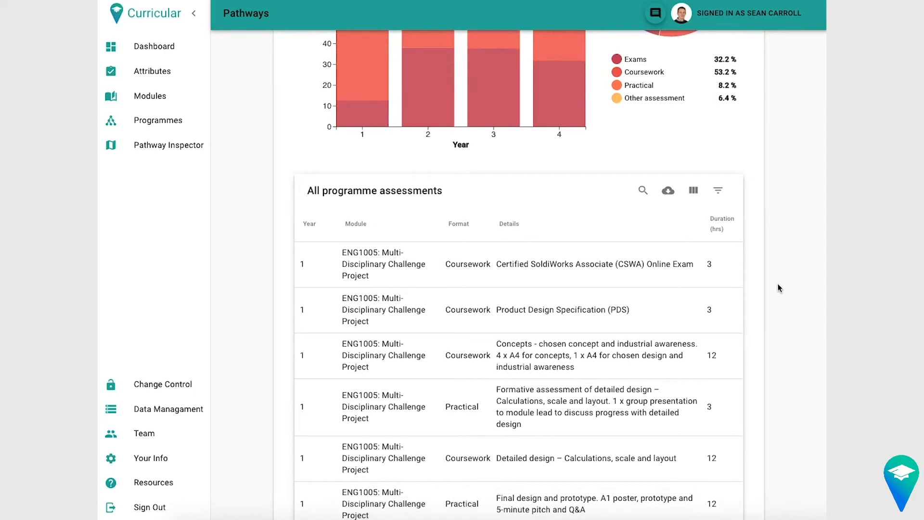
{"action": "scroll", "coordinate": [794, 292], "scroll_direction": "down", "scroll_amount": 12}
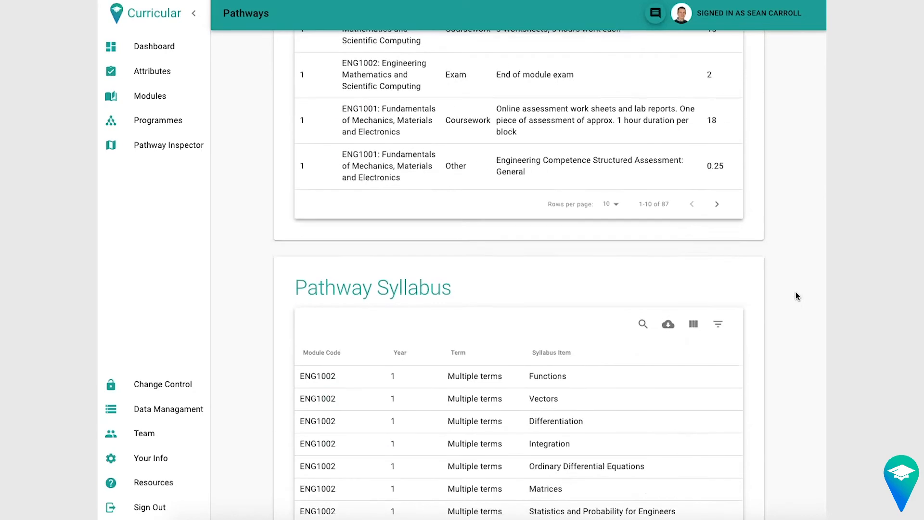
{"action": "scroll", "coordinate": [802, 292], "scroll_direction": "down", "scroll_amount": 1}
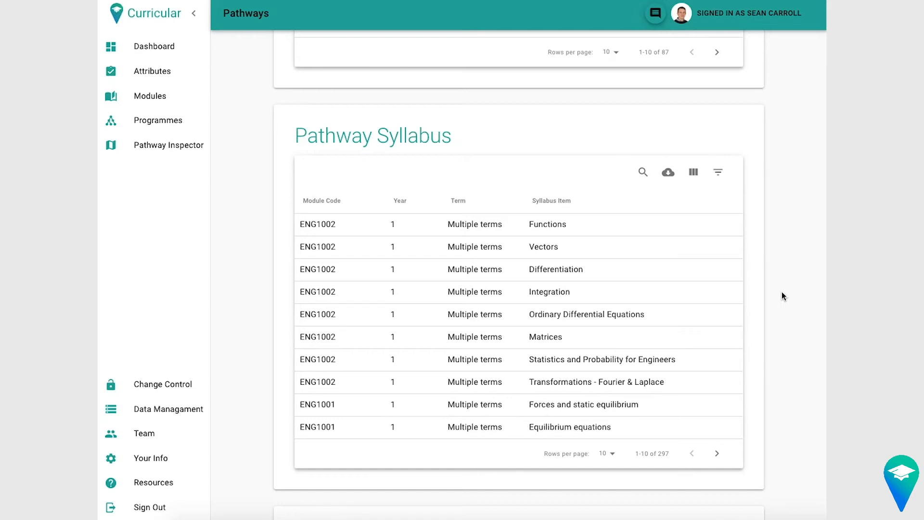
Examine the AHEP ILOs - MEng heat map in Pathway Attributes, including the details of module ENG2012 for attribute EA6m
{"action": "scroll", "coordinate": [765, 316], "scroll_direction": "down", "scroll_amount": 6}
{"action": "scroll", "coordinate": [778, 340], "scroll_direction": "down", "scroll_amount": 2}
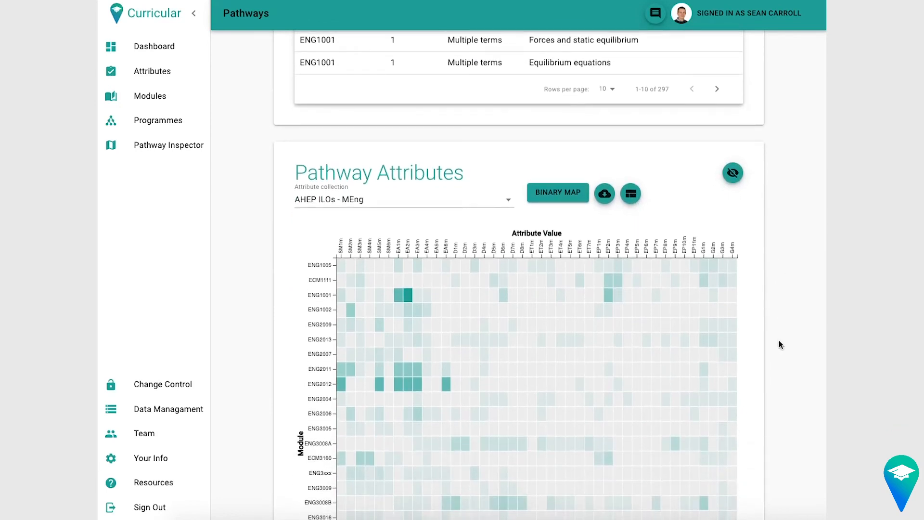
{"action": "scroll", "coordinate": [779, 344], "scroll_direction": "down", "scroll_amount": 3}
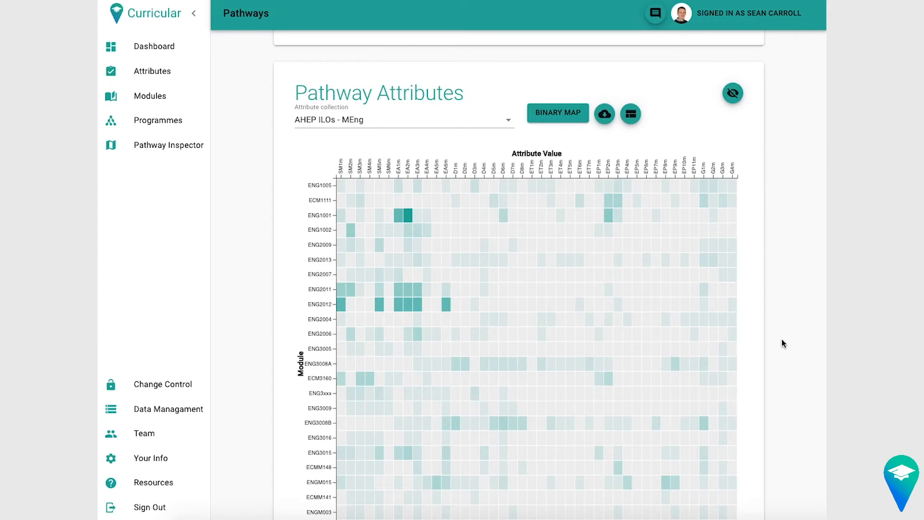
{"action": "scroll", "coordinate": [781, 341], "scroll_direction": "down", "scroll_amount": 2}
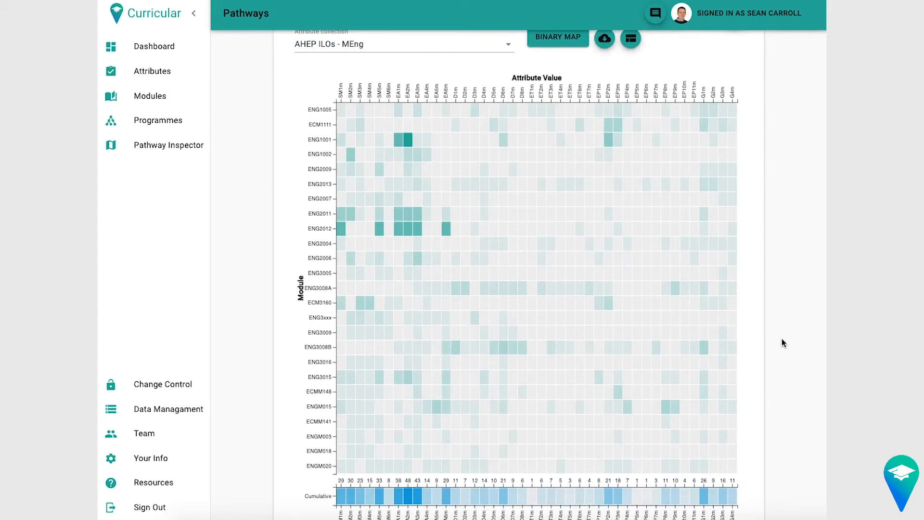
{"action": "mouse_move", "coordinate": [523, 256]}
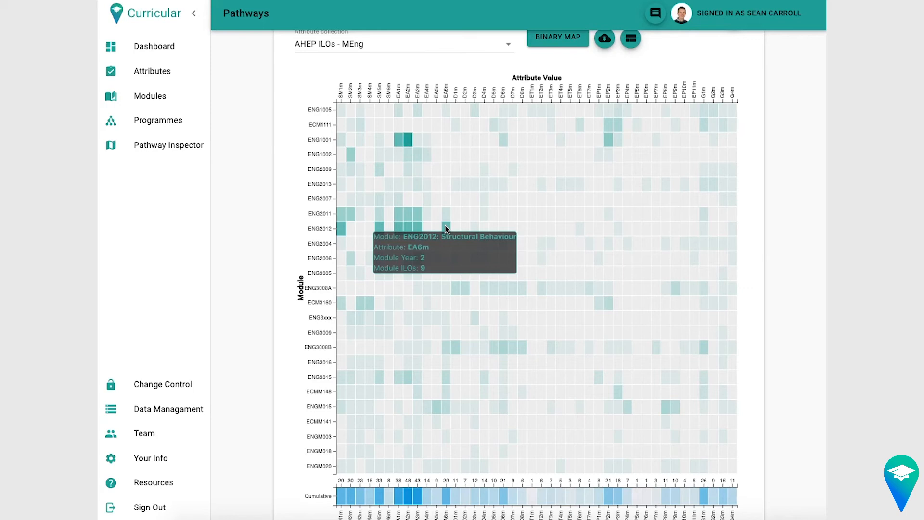
View the attribute heat map as a binary map, return to the ILO map and inspect D7m in its cumulative row
{"action": "scroll", "coordinate": [445, 224], "scroll_direction": "up", "scroll_amount": 1}
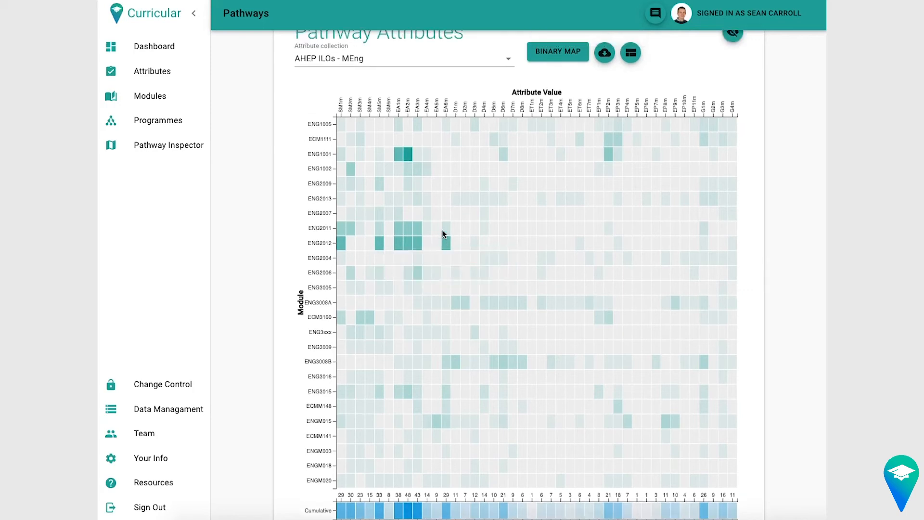
{"action": "left_click", "coordinate": [572, 56]}
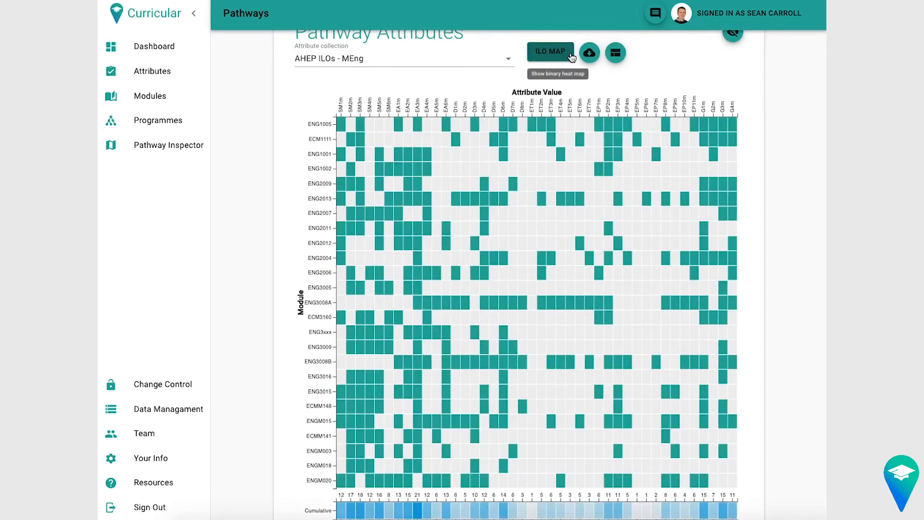
{"action": "left_click", "coordinate": [550, 52]}
{"action": "scroll", "coordinate": [516, 165], "scroll_direction": "down", "scroll_amount": 1}
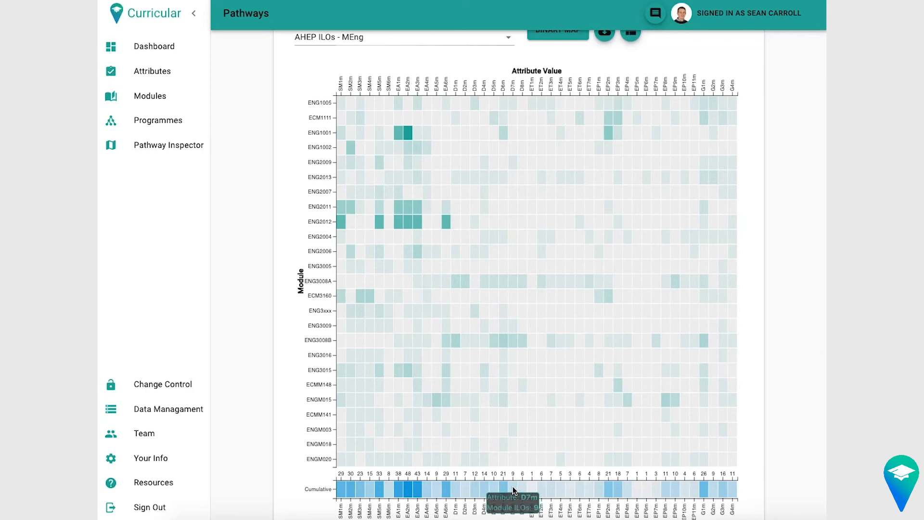
Show the pathway attributes as a table, view it module-centric and return it to the attribute-centric layout
{"action": "scroll", "coordinate": [508, 486], "scroll_direction": "up", "scroll_amount": 2}
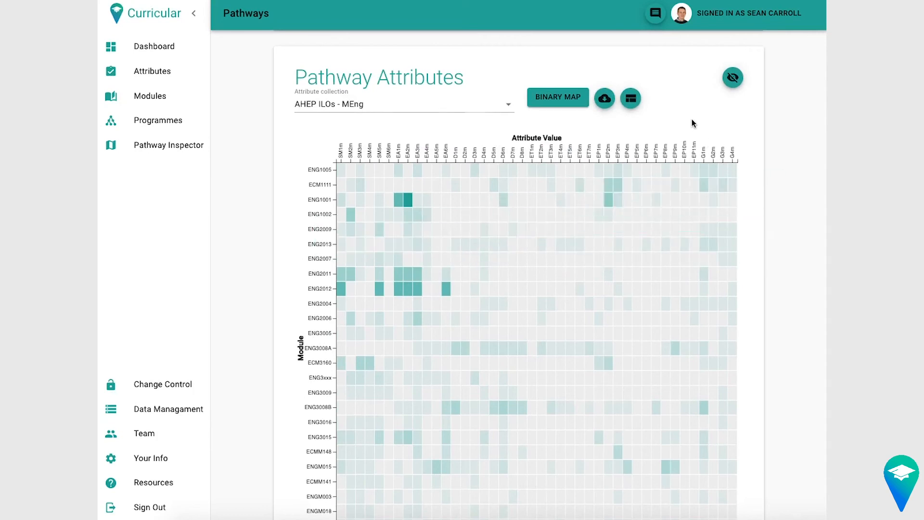
{"action": "left_click", "coordinate": [631, 98]}
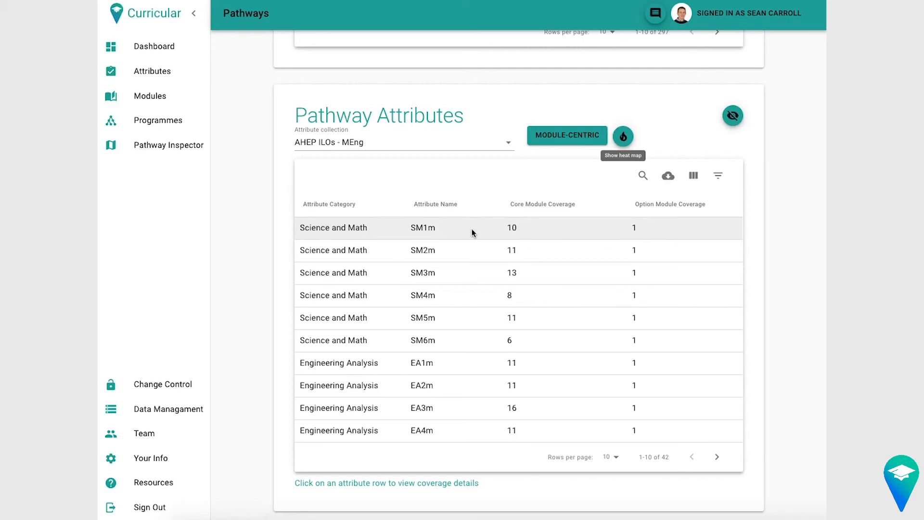
{"action": "left_click", "coordinate": [568, 136]}
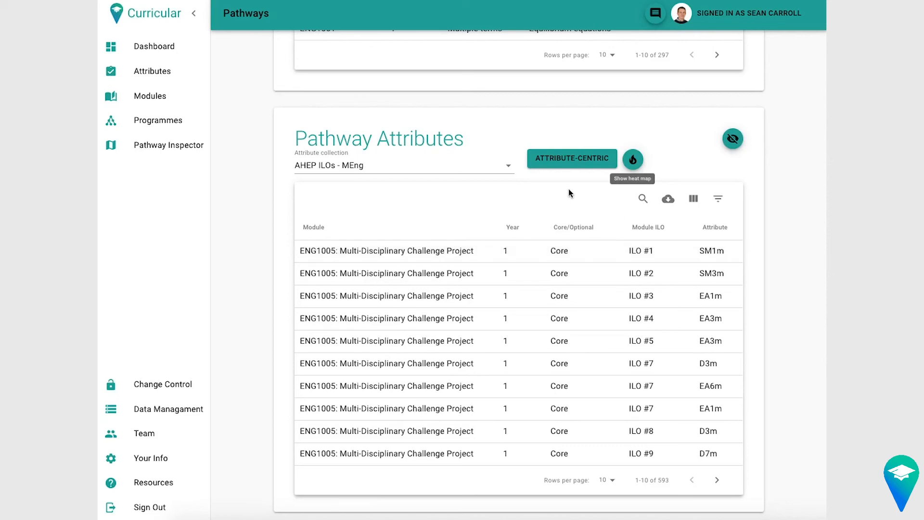
{"action": "left_click", "coordinate": [557, 164]}
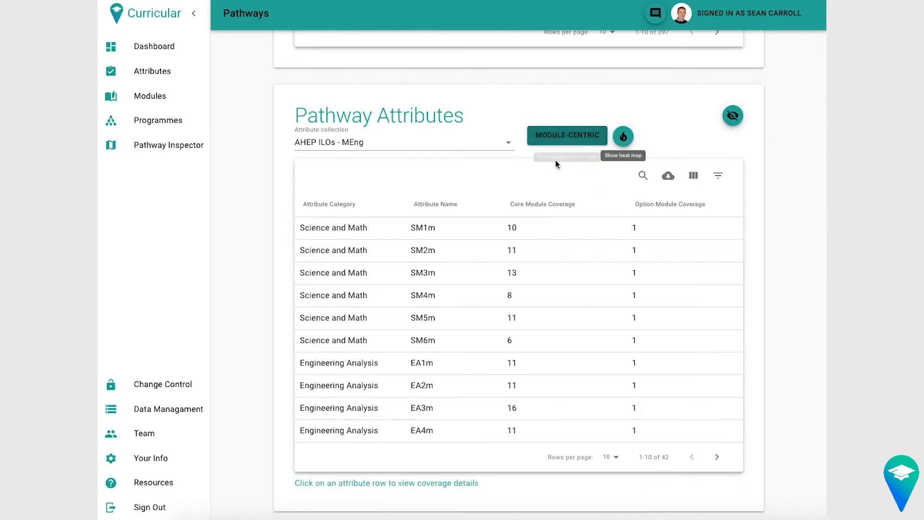
Open the coverage details of attribute SM1m and highlight its description, leaving only the attribute code selected
{"action": "left_click", "coordinate": [568, 226]}
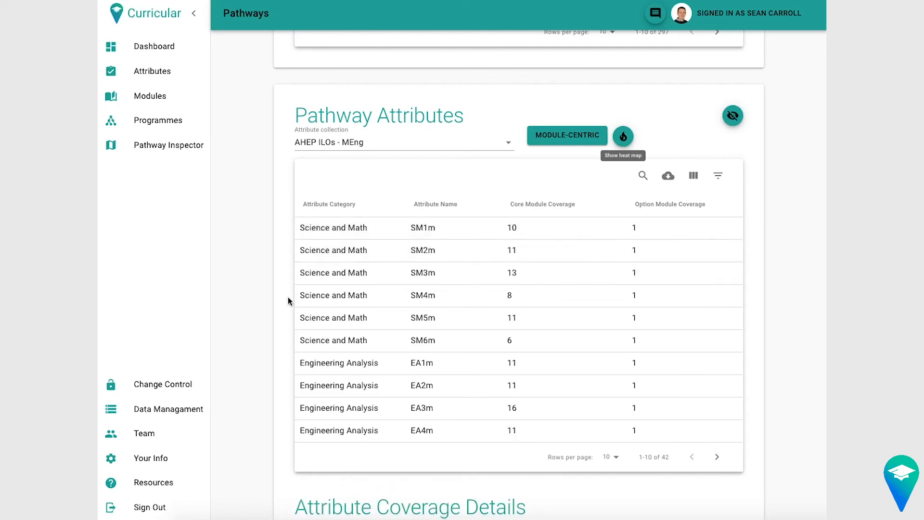
{"action": "scroll", "coordinate": [289, 298], "scroll_direction": "down", "scroll_amount": 2}
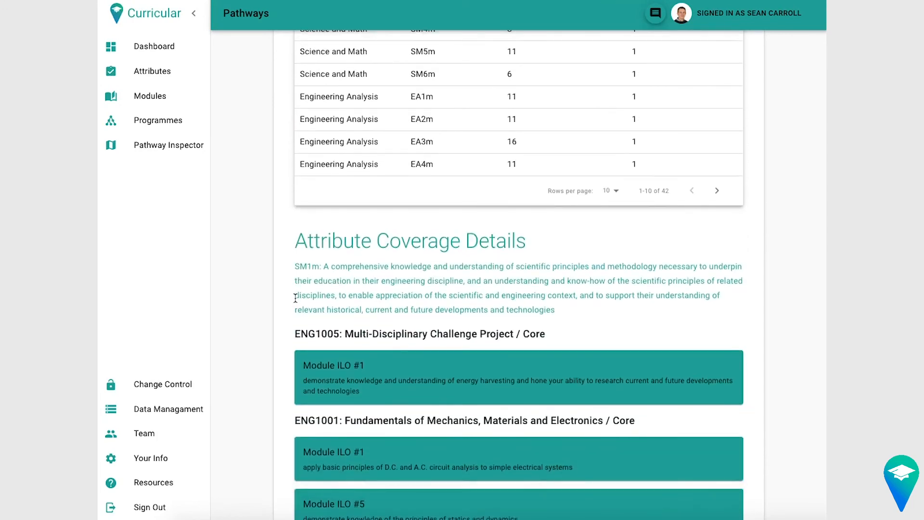
{"action": "left_click_drag", "start_coordinate": [295, 226], "coordinate": [561, 269]}
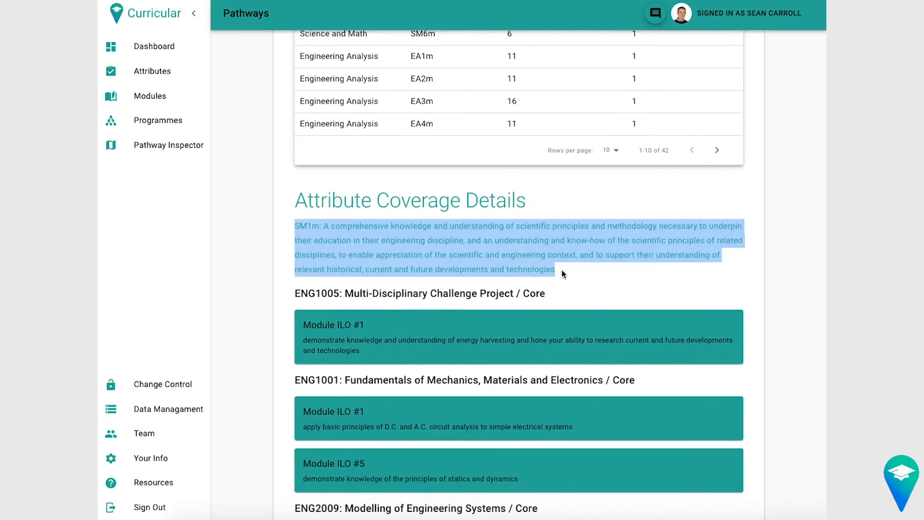
{"action": "scroll", "coordinate": [580, 271], "scroll_direction": "down", "scroll_amount": 1}
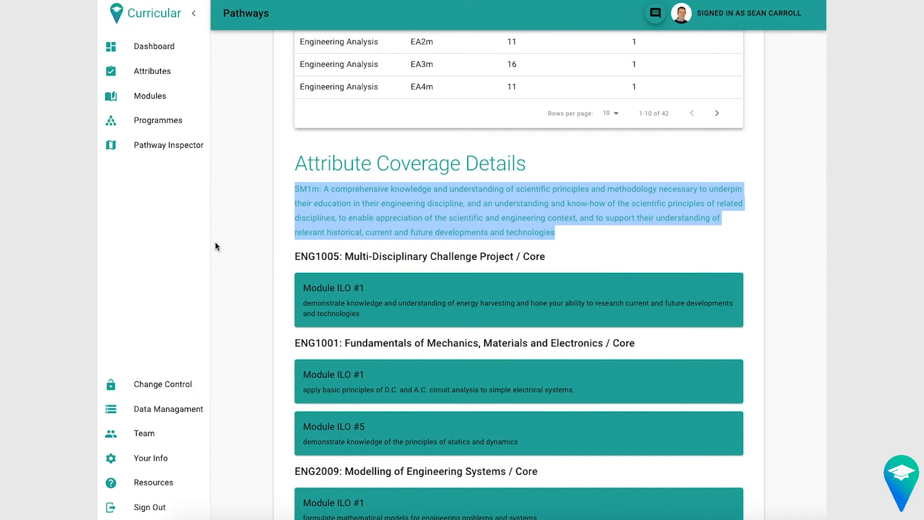
{"action": "left_click_drag", "start_coordinate": [296, 189], "coordinate": [313, 188]}
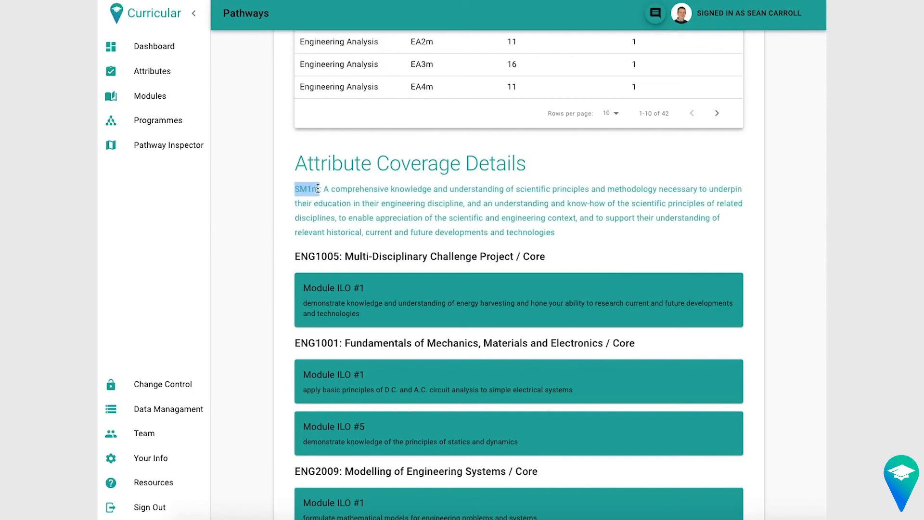
Review the core and optional modules and their ILOs that cover SM1m, and return to the Pathway Attributes table
{"action": "scroll", "coordinate": [315, 192], "scroll_direction": "down", "scroll_amount": 15}
{"action": "scroll", "coordinate": [327, 229], "scroll_direction": "down", "scroll_amount": 20}
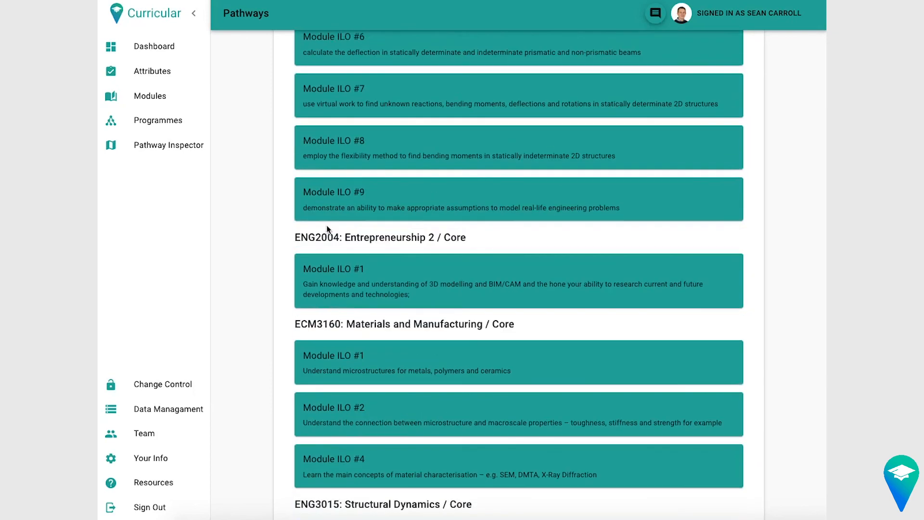
{"action": "scroll", "coordinate": [327, 224], "scroll_direction": "down", "scroll_amount": 1}
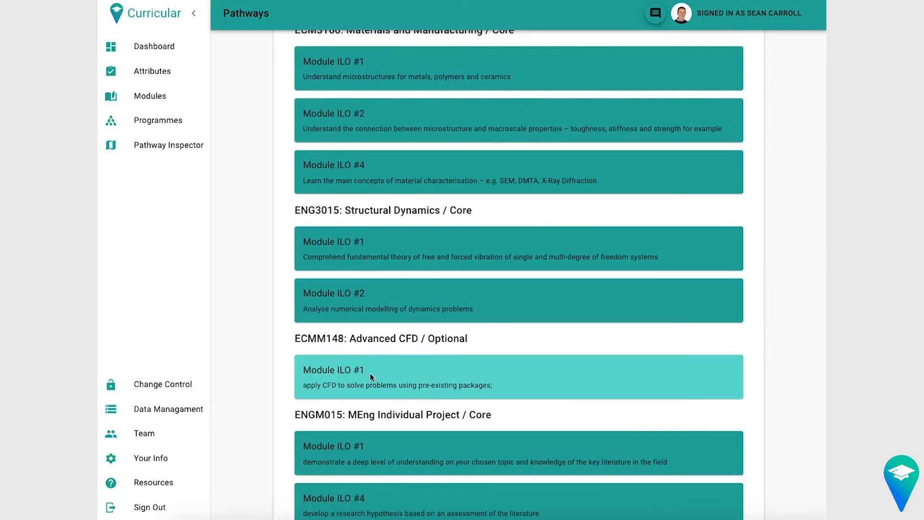
{"action": "scroll", "coordinate": [388, 369], "scroll_direction": "down", "scroll_amount": 3}
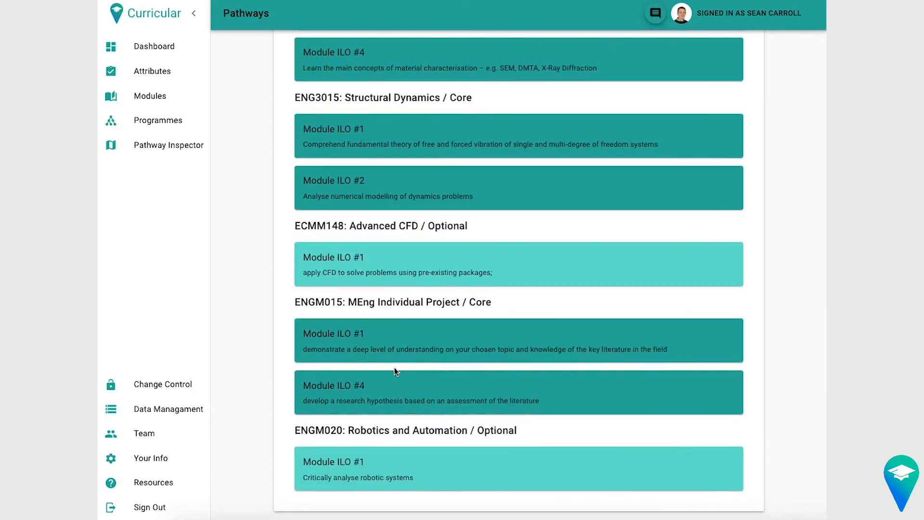
{"action": "scroll", "coordinate": [503, 346], "scroll_direction": "up", "scroll_amount": 12}
{"action": "scroll", "coordinate": [510, 347], "scroll_direction": "up", "scroll_amount": 15}
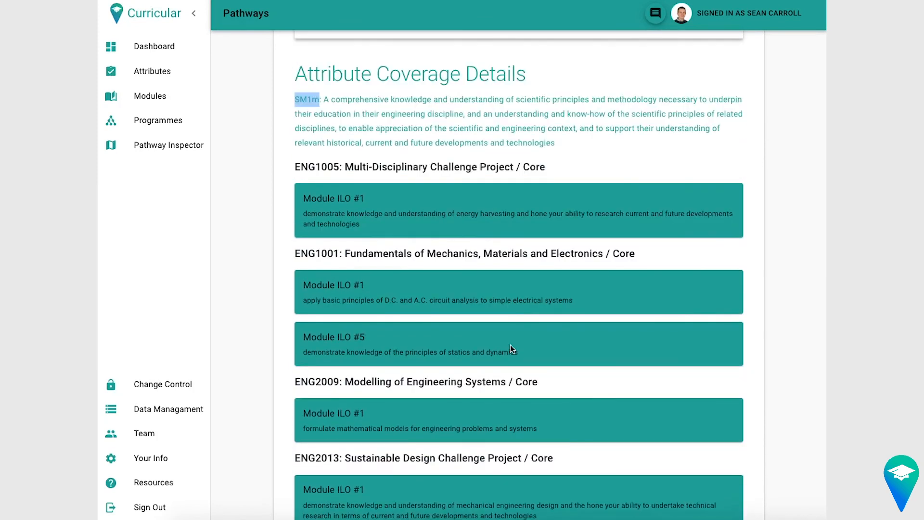
{"action": "scroll", "coordinate": [510, 344], "scroll_direction": "up", "scroll_amount": 10}
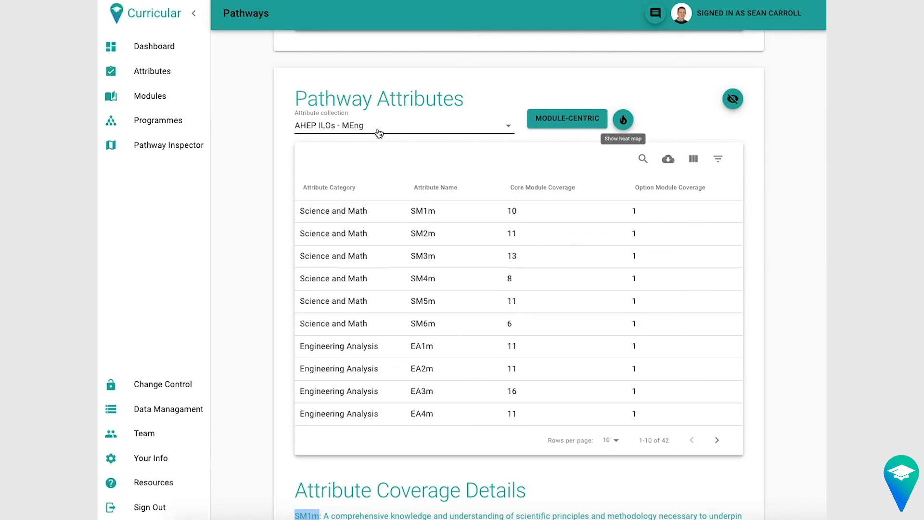
Look over the start of the SM1m coverage details again and return to the Pathway Selection section
{"action": "scroll", "coordinate": [493, 227], "scroll_direction": "down", "scroll_amount": 7}
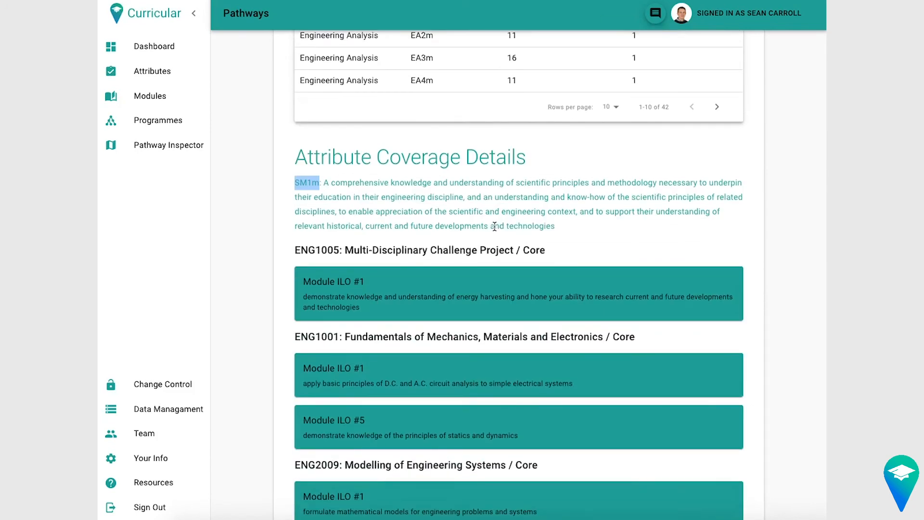
{"action": "scroll", "coordinate": [494, 226], "scroll_direction": "up", "scroll_amount": 2}
{"action": "scroll", "coordinate": [688, 354], "scroll_direction": "up", "scroll_amount": 1}
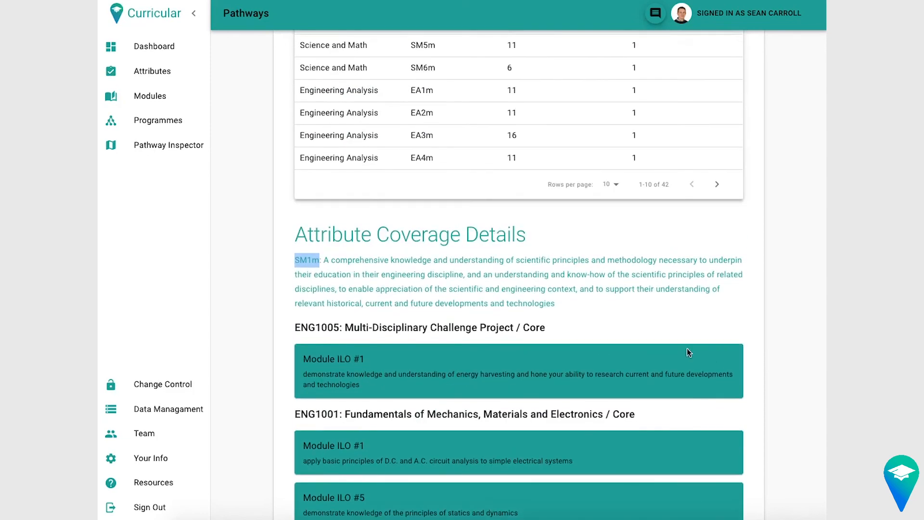
{"action": "scroll", "coordinate": [519, 275], "scroll_direction": "up", "scroll_amount": 20}
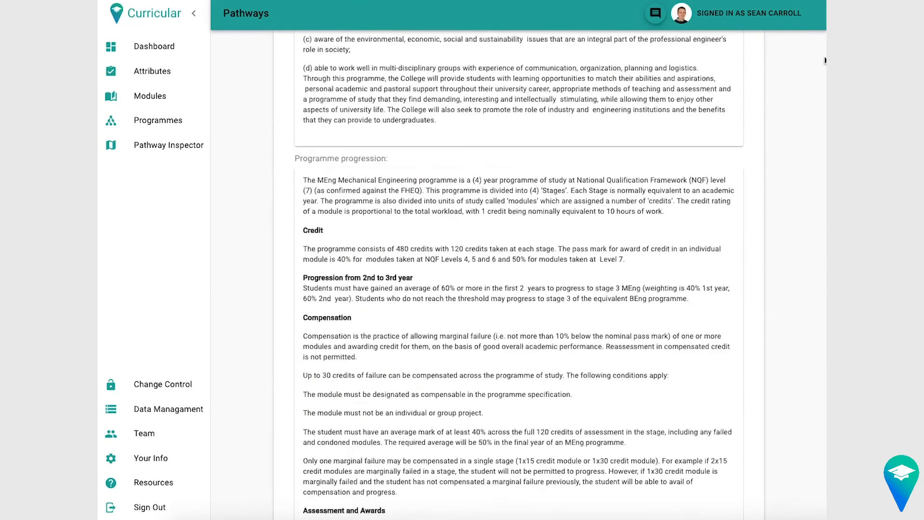
{"action": "scroll", "coordinate": [552, 267], "scroll_direction": "up", "scroll_amount": 3}
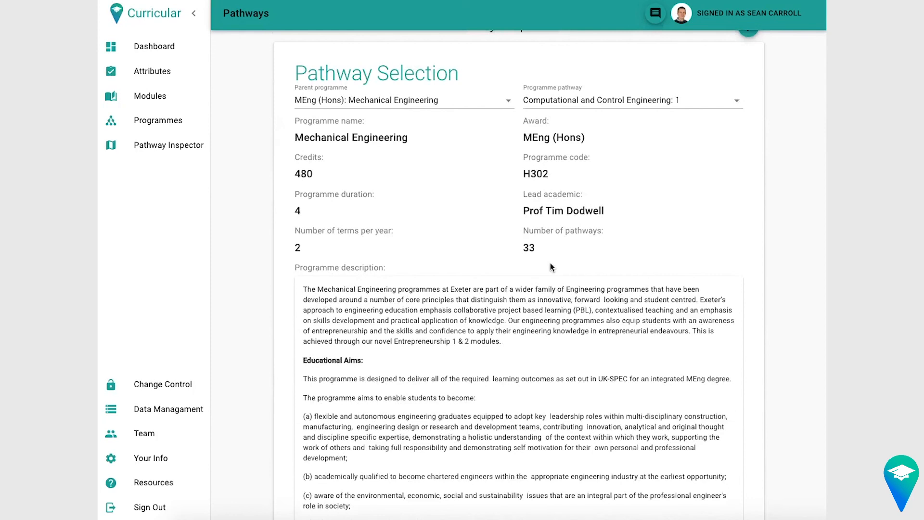